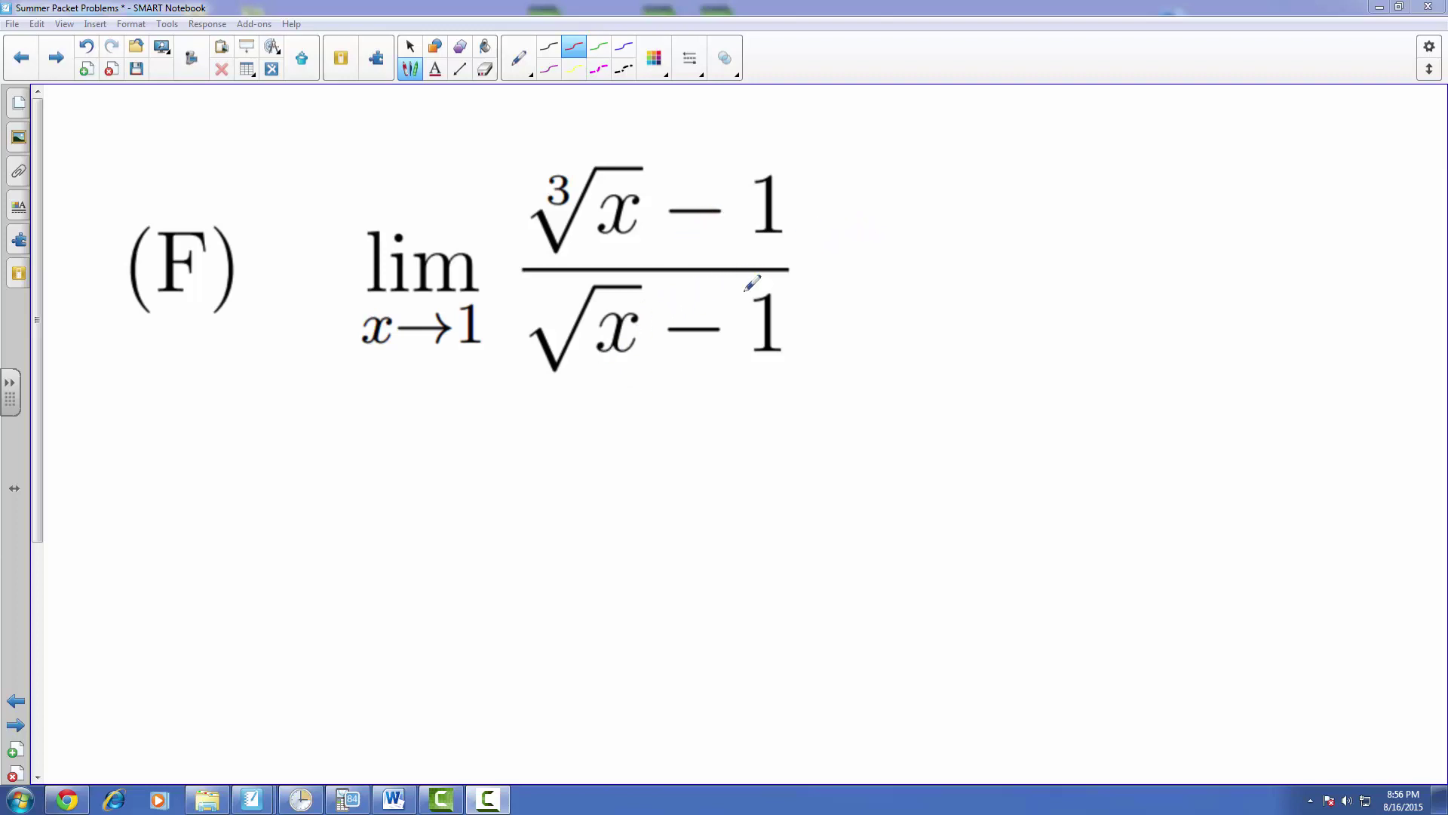
- In red ink, multiply problem (F) by the conjugate fraction with √x in the numerator and denominator
click(821, 269)
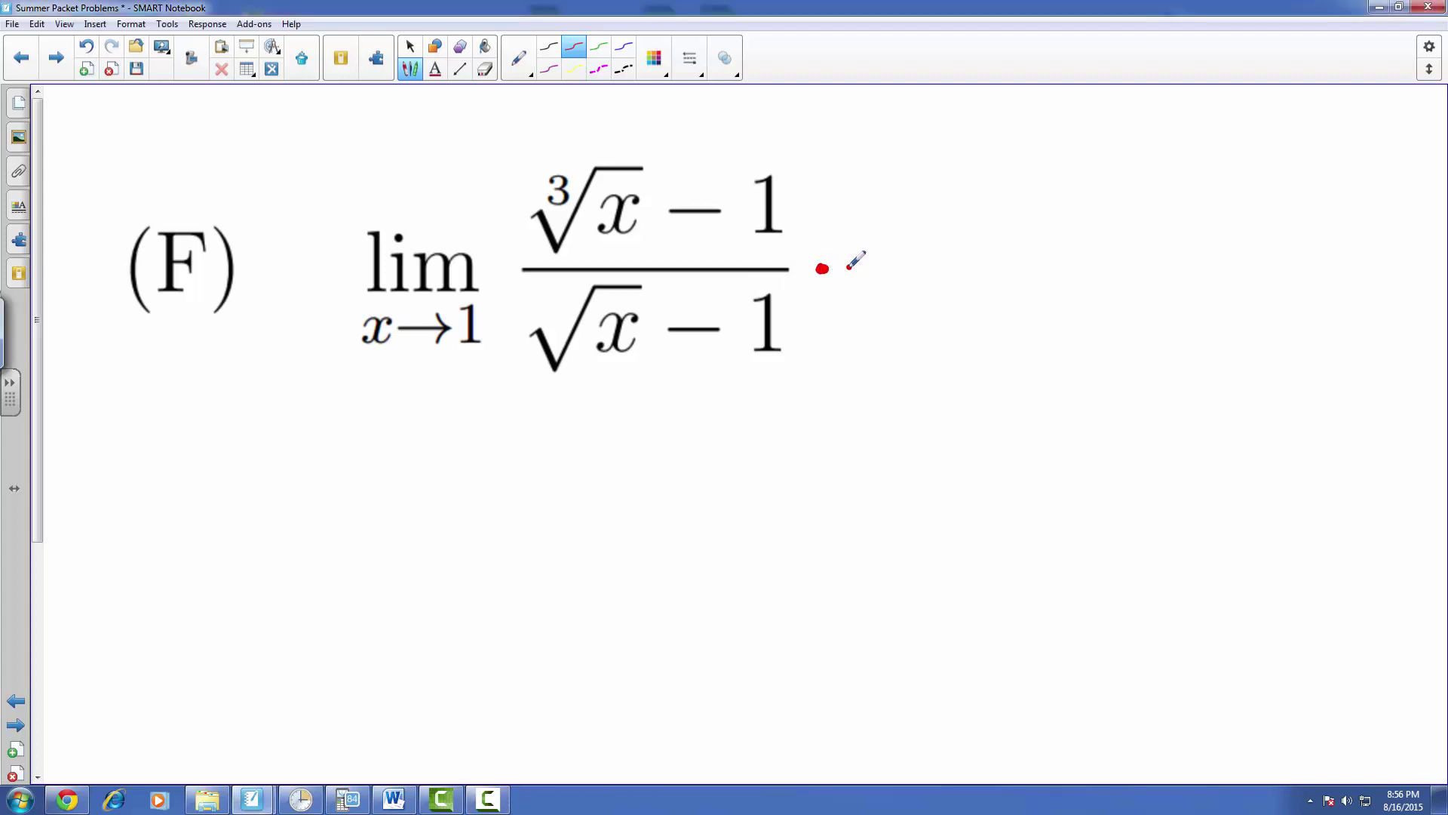
drag(848, 266, 982, 257)
mouse_move(853, 325)
mouse_down()
mouse_move(874, 293)
mouse_move(921, 291)
mouse_move(901, 334)
mouse_move(876, 341)
mouse_move(964, 315)
mouse_move(980, 344)
mouse_move(952, 328)
mouse_up()
mouse_move(862, 243)
mouse_down()
mouse_move(880, 204)
mouse_move(925, 196)
mouse_move(913, 246)
mouse_move(894, 256)
mouse_move(962, 230)
mouse_move(974, 244)
mouse_up()
- Handwrite x − 1 in red beneath the denominator of problem (F)
mouse_move(590, 424)
mouse_down()
mouse_move(613, 454)
mouse_move(590, 455)
mouse_up()
drag(646, 433, 677, 431)
drag(703, 401, 698, 442)
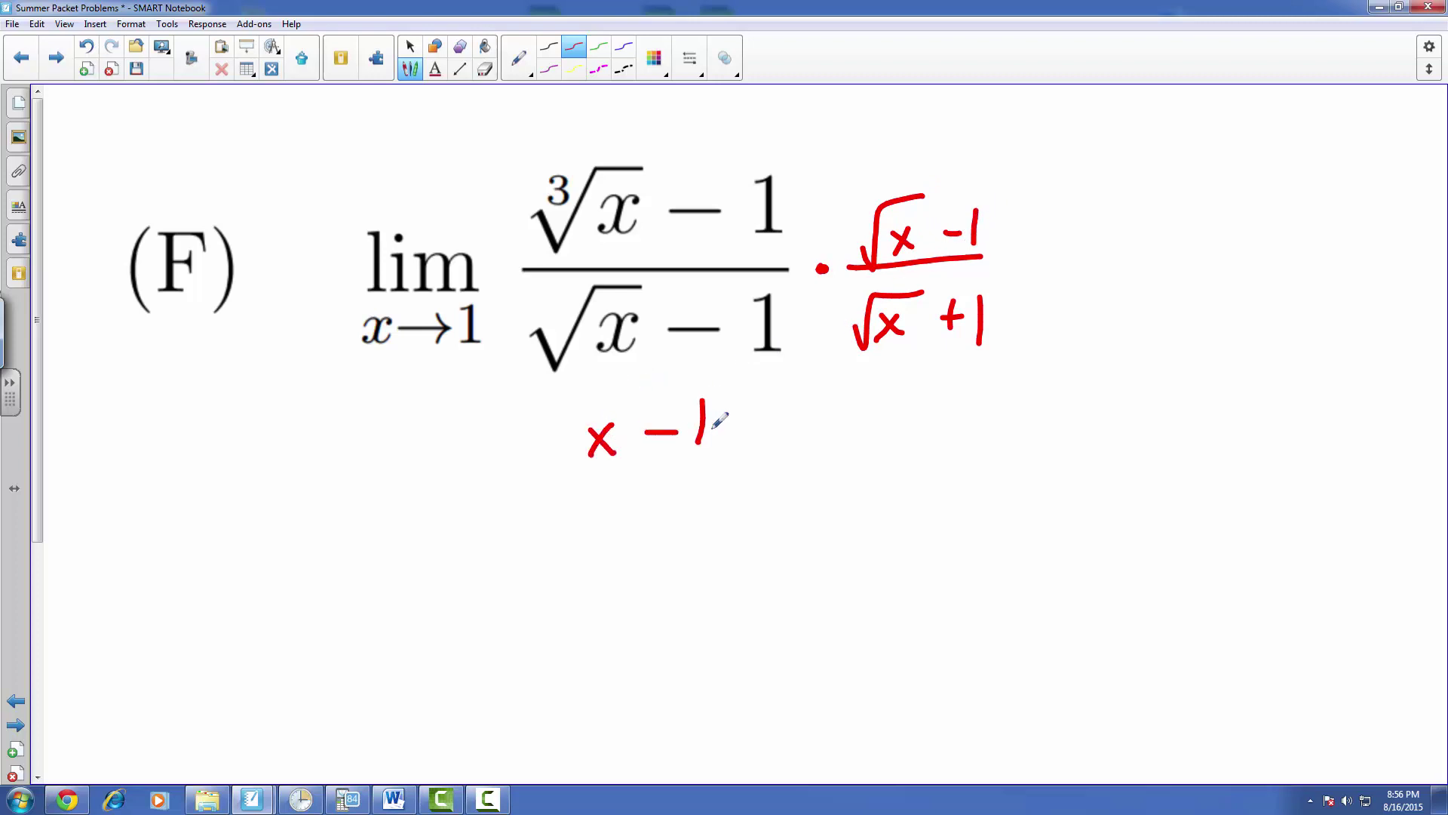
click(715, 359)
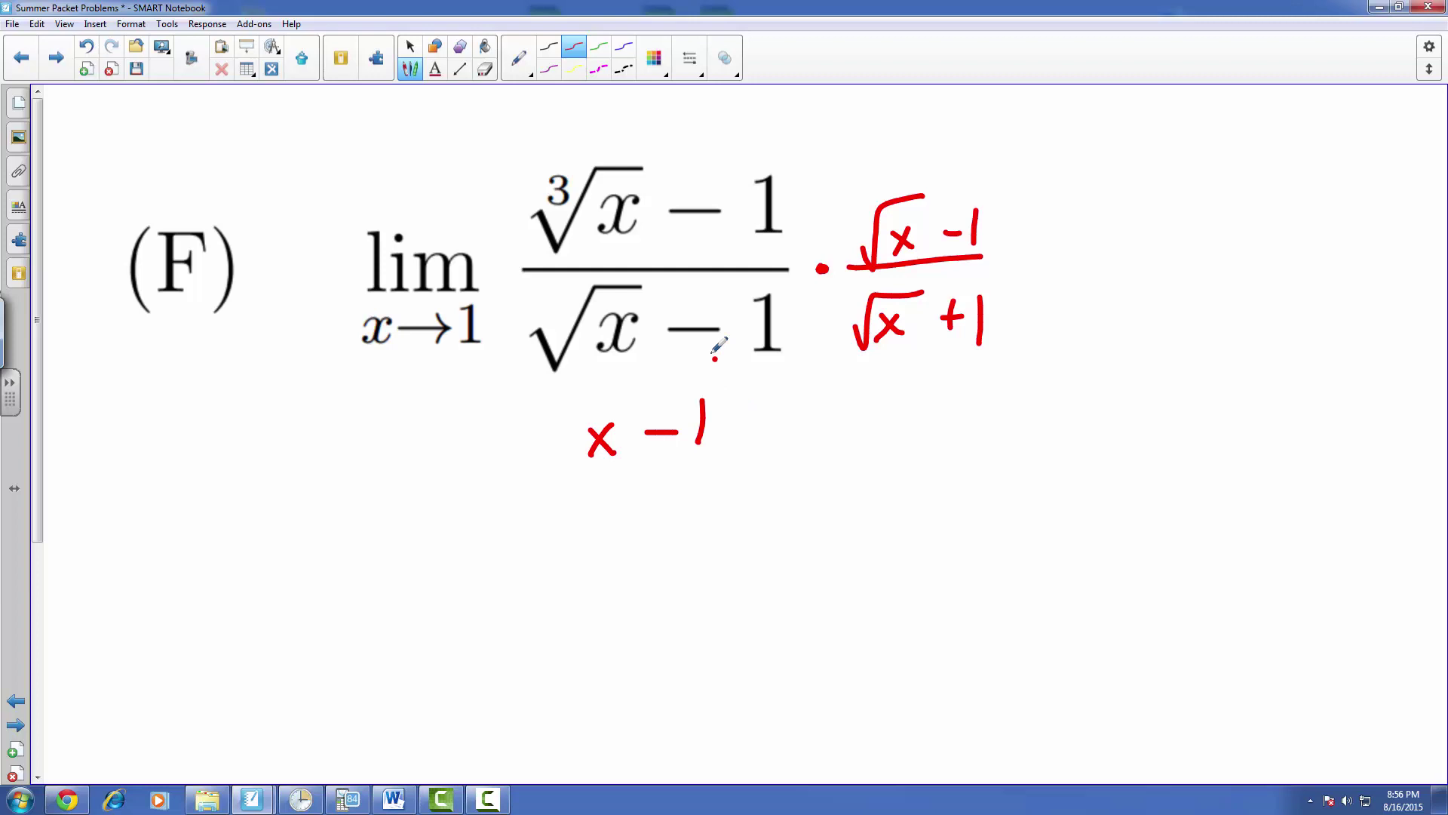
- In TI-SmartView CE's Y= editor, clear the old Y1 and Y2 functions
click(336, 795)
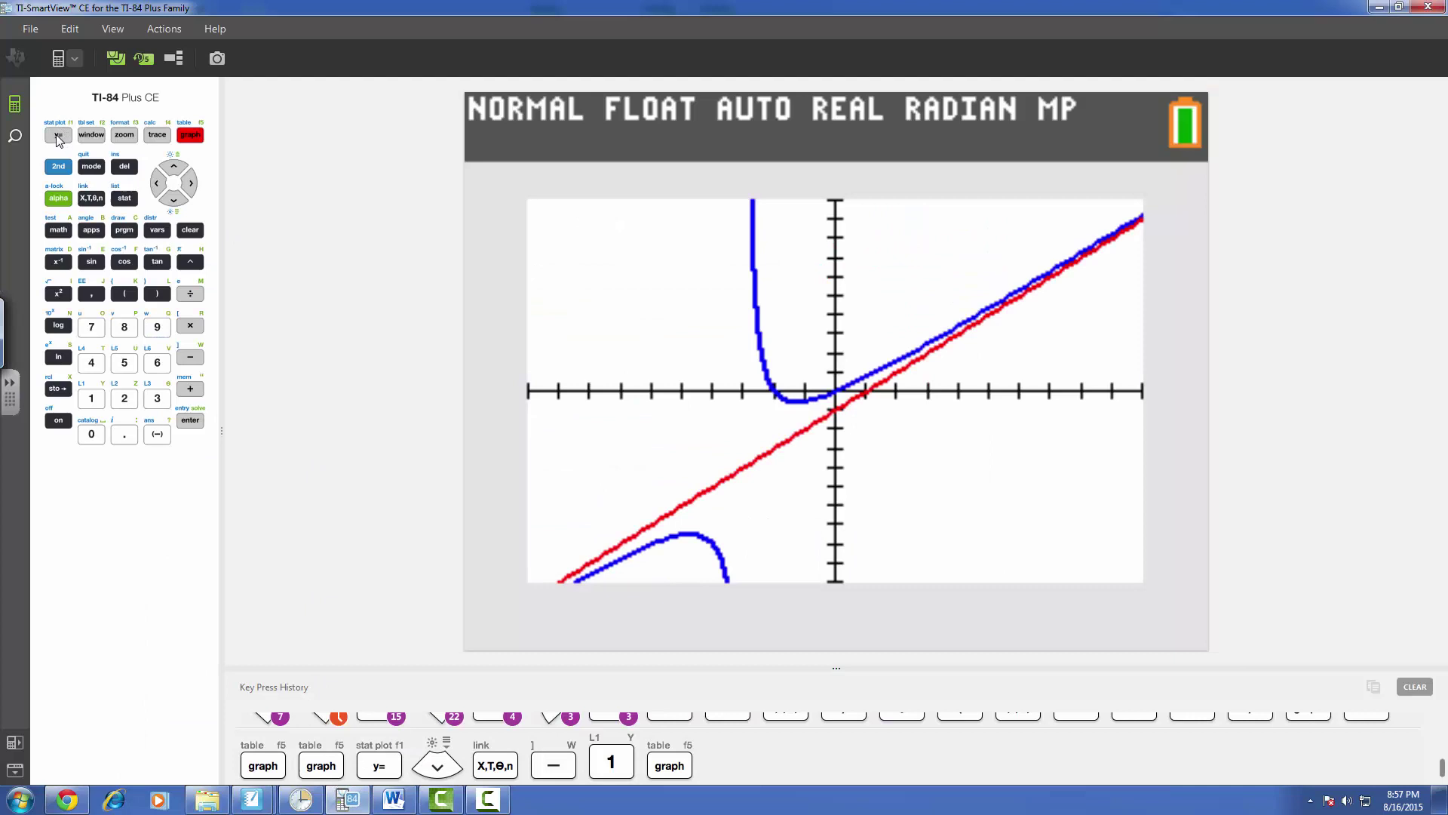
click(58, 136)
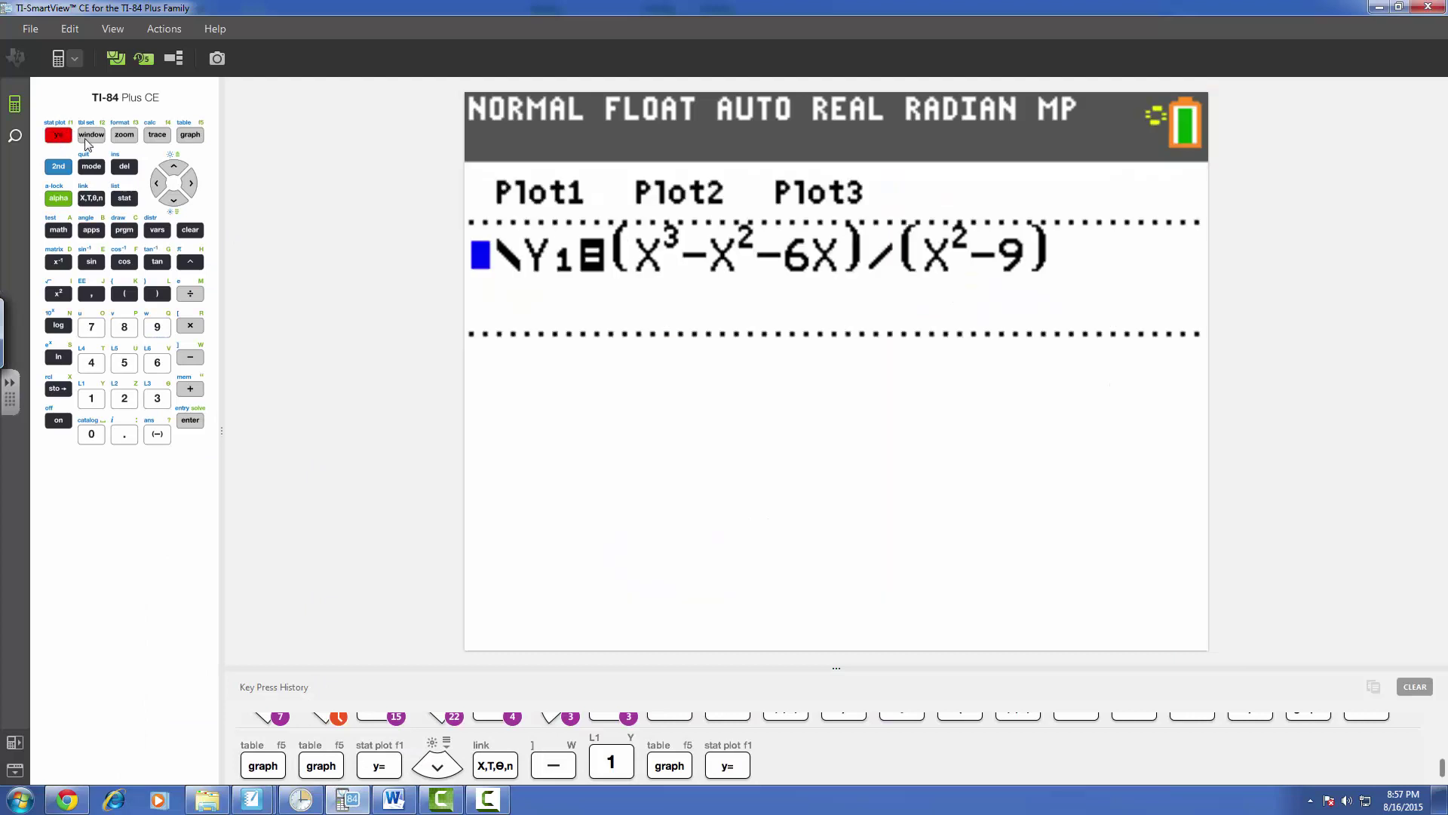
click(192, 233)
key(Down)
click(196, 232)
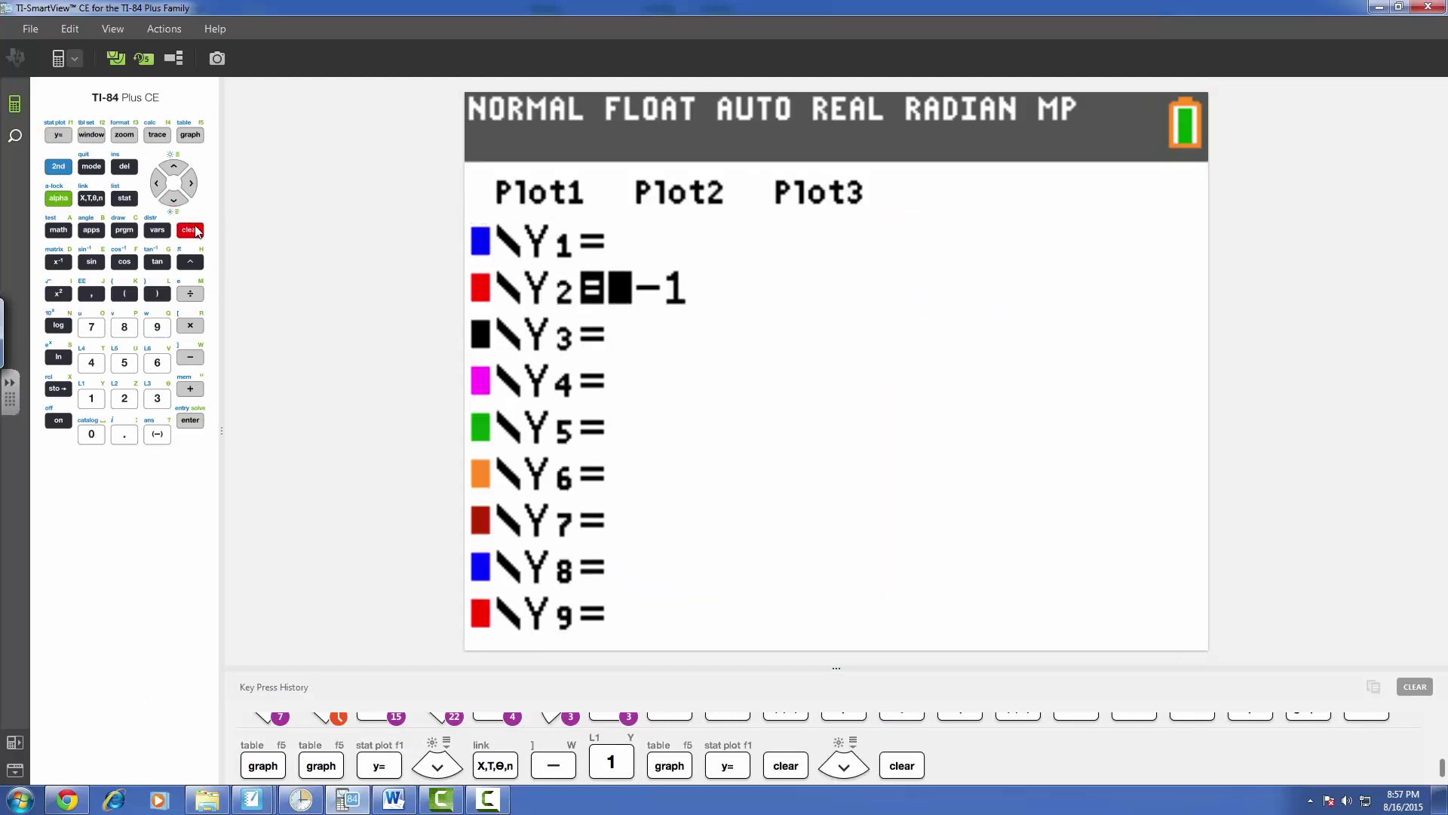
click(175, 169)
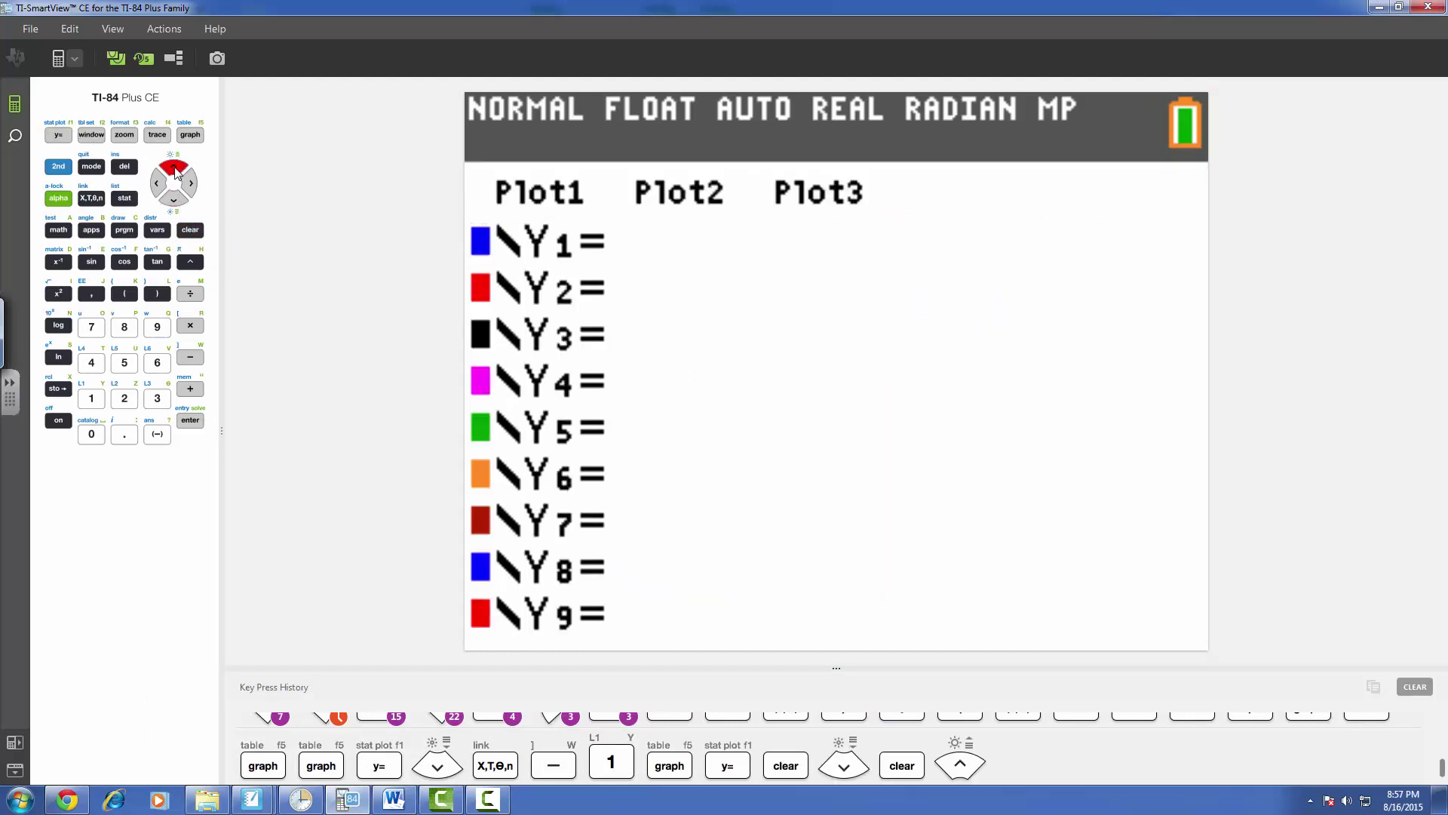
- Enter the numerator ((X^(1/3))−1) on the Y1 line
click(125, 294)
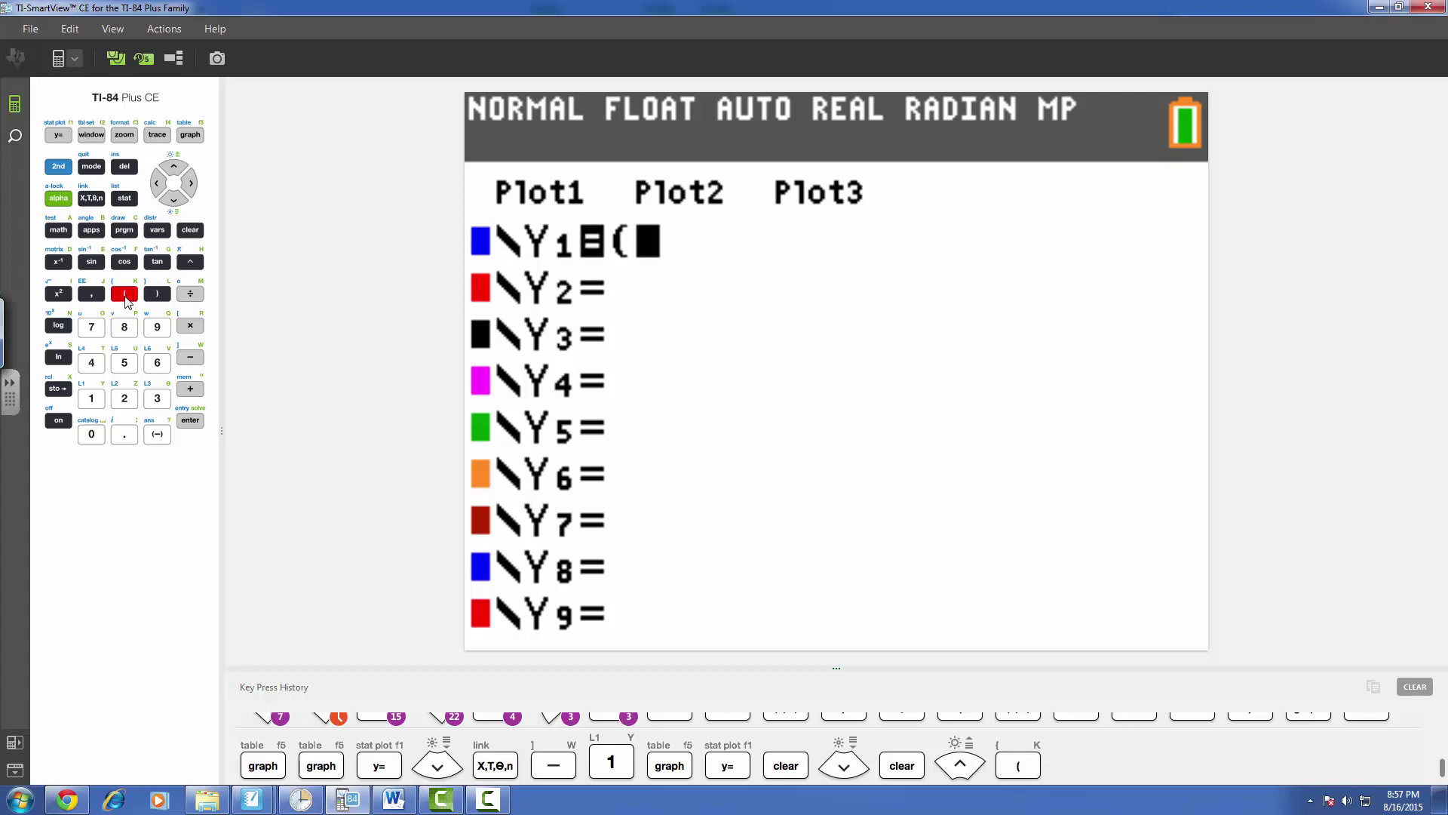
click(126, 297)
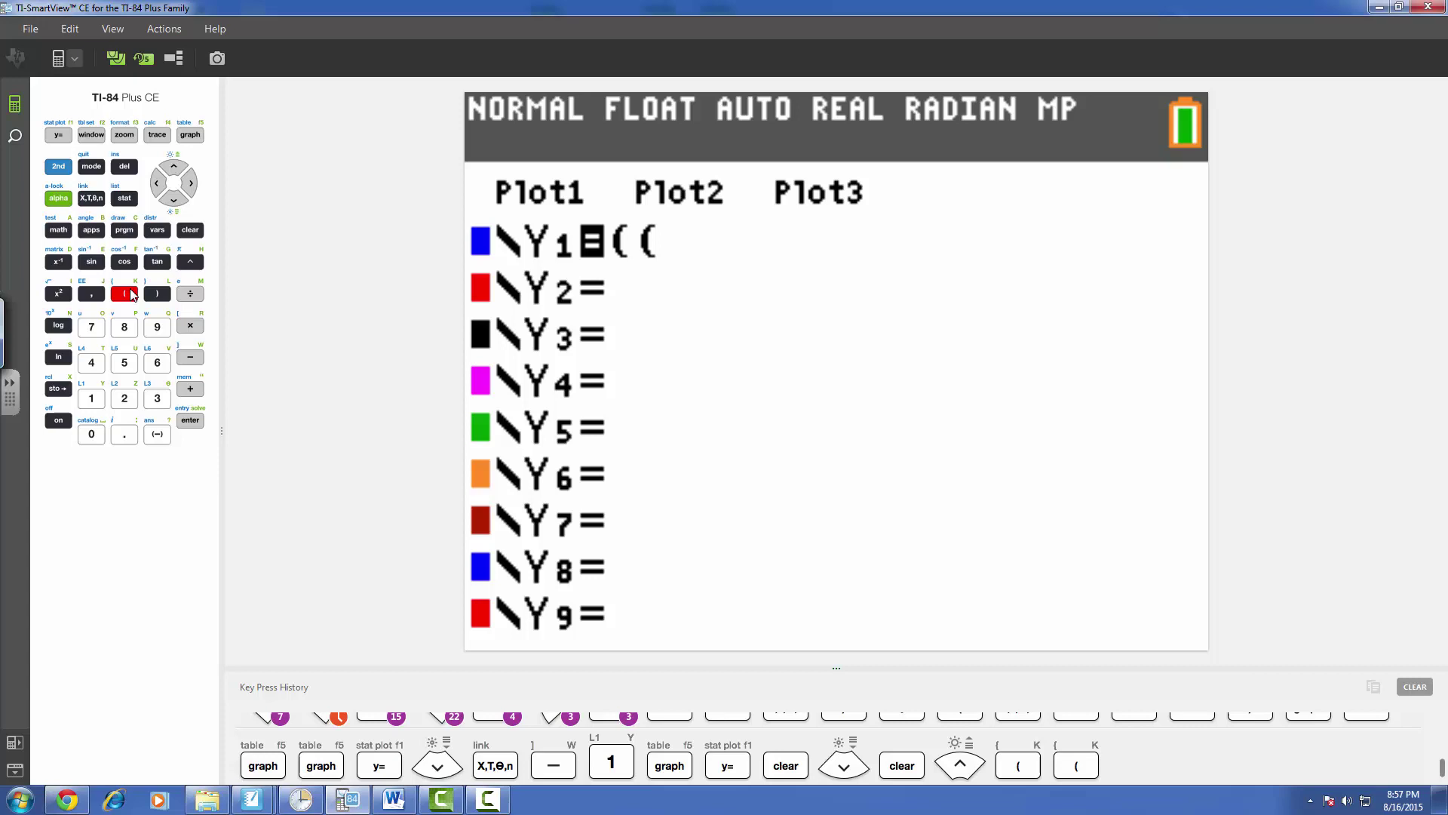
click(91, 198)
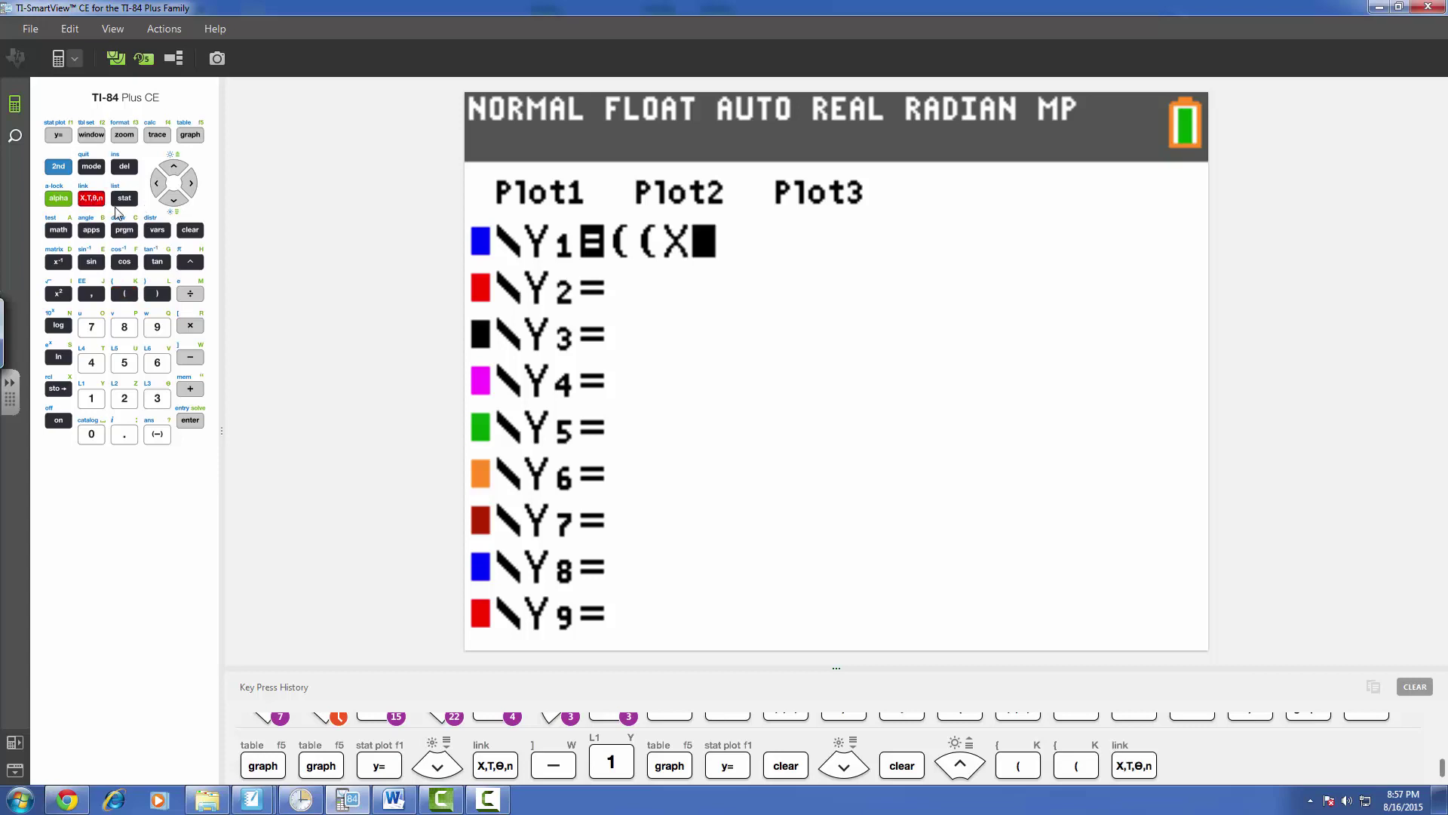
click(188, 264)
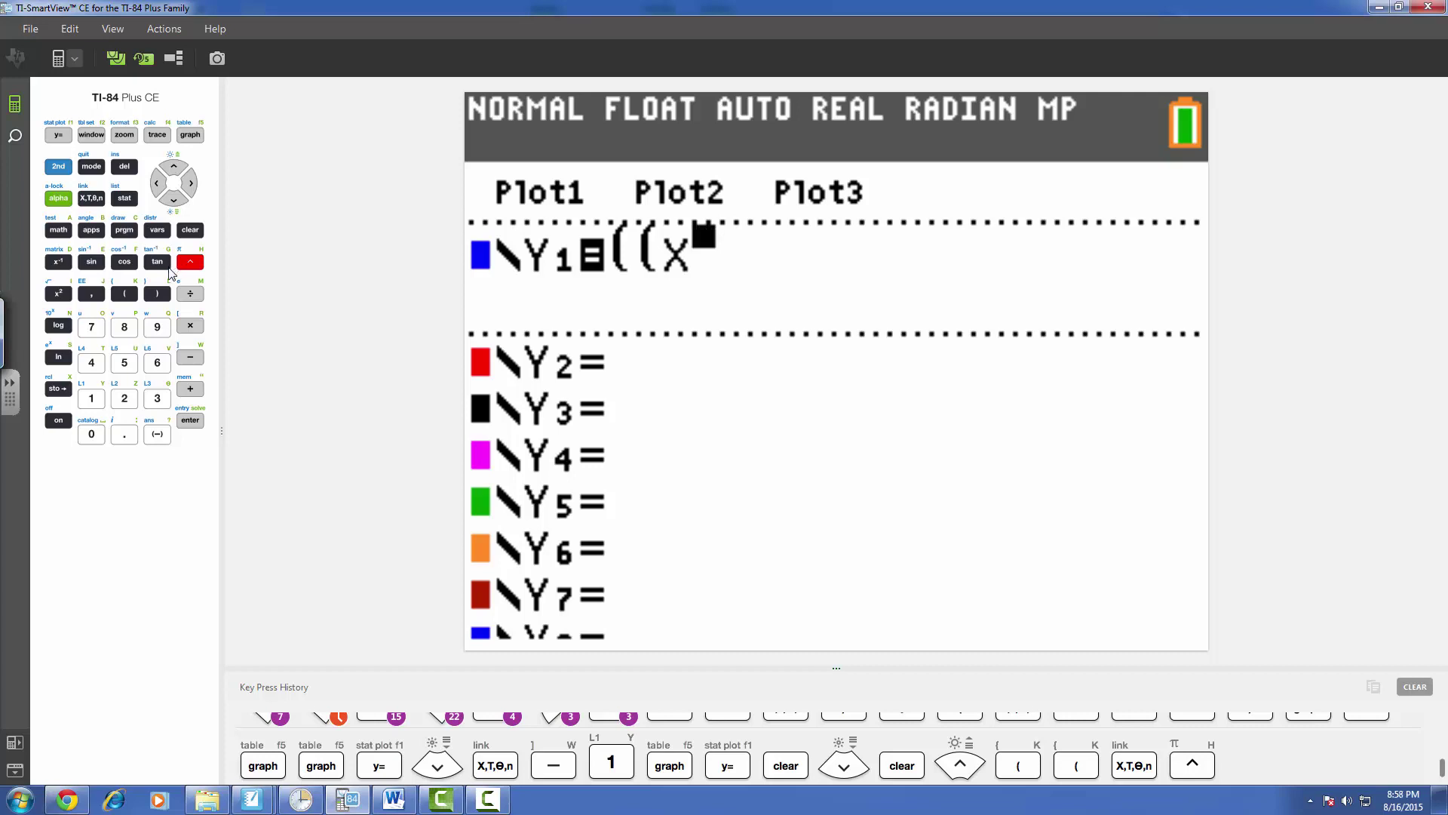
click(128, 296)
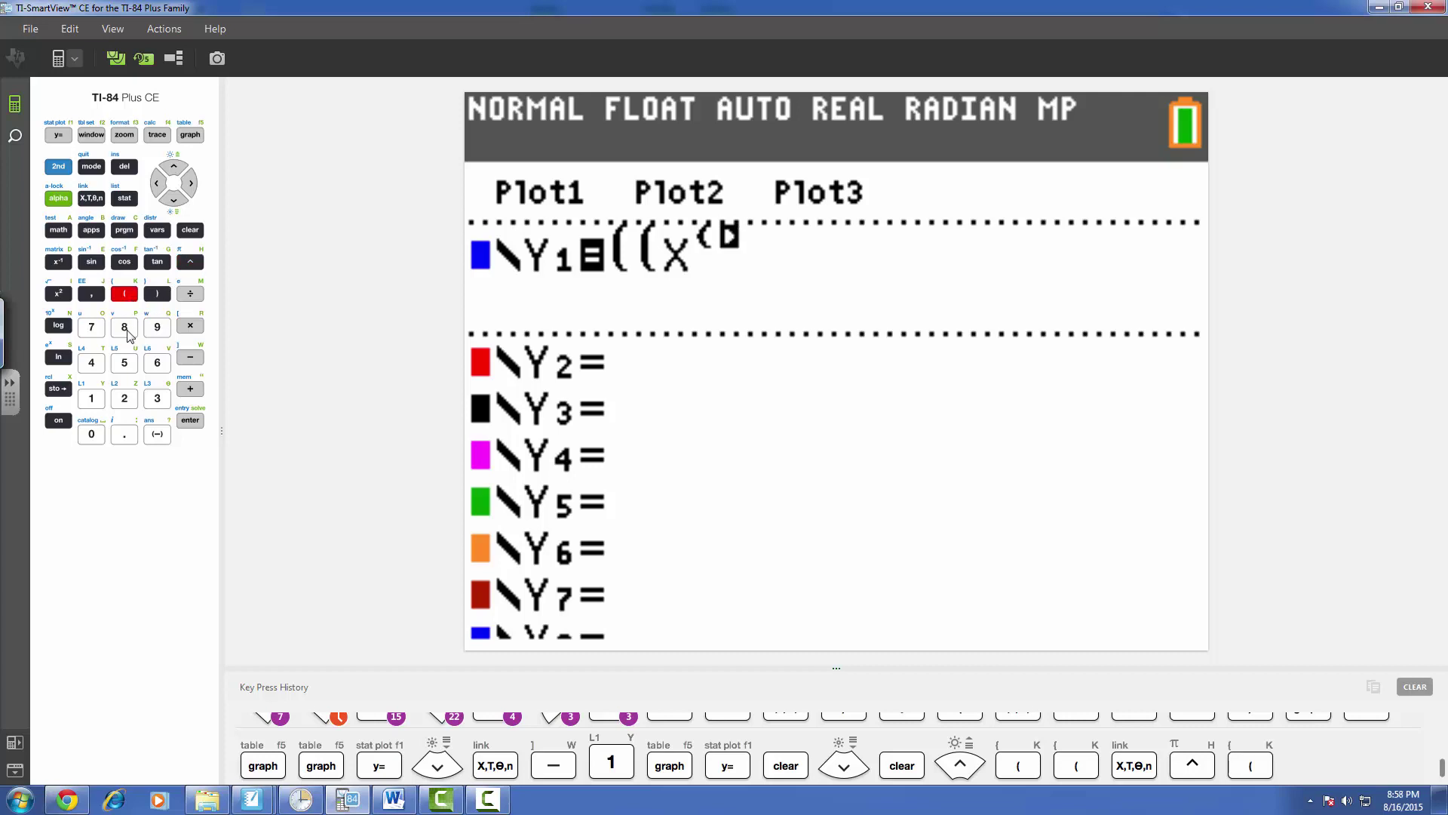
click(91, 398)
click(190, 294)
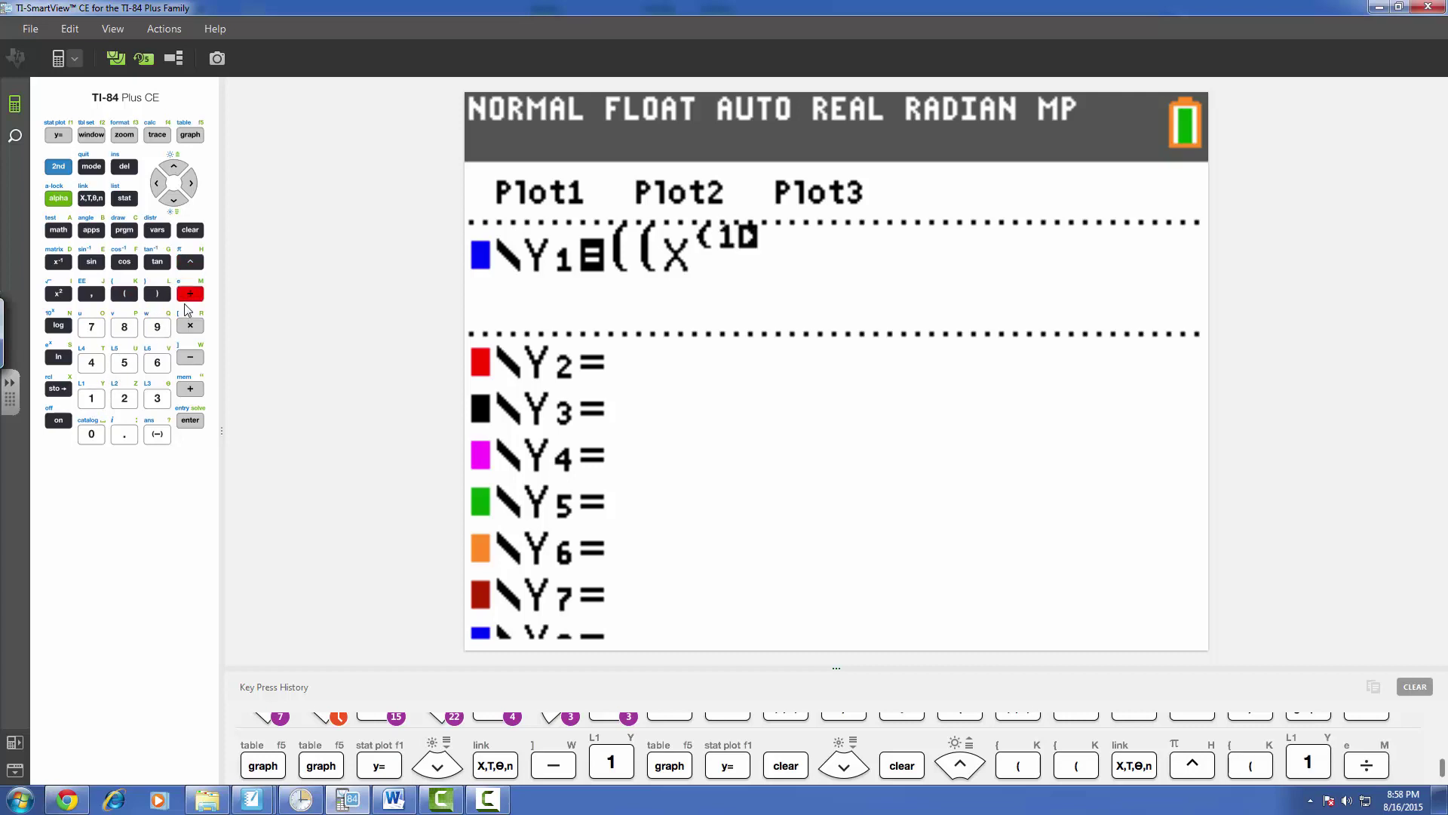
click(160, 401)
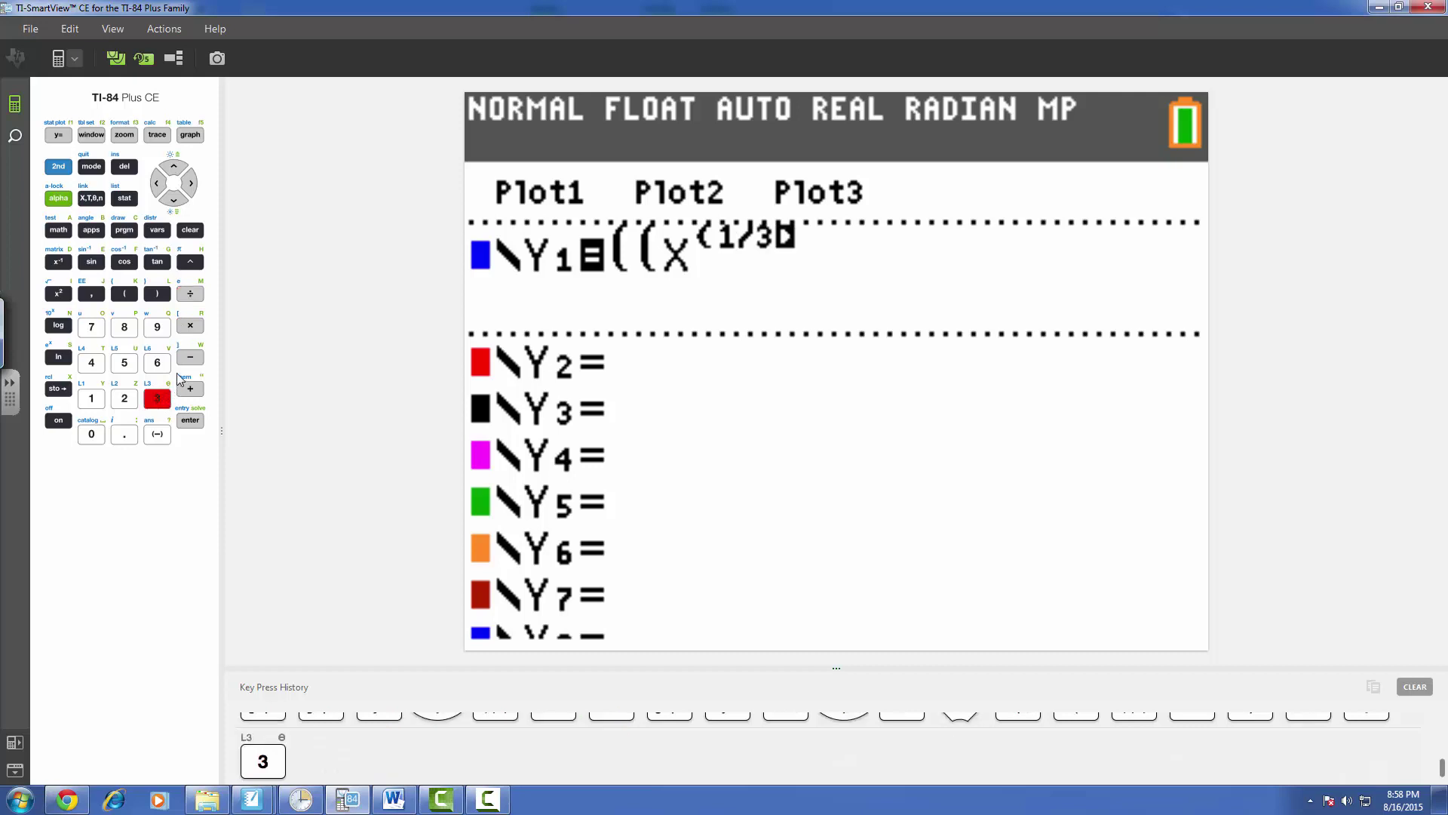
click(159, 294)
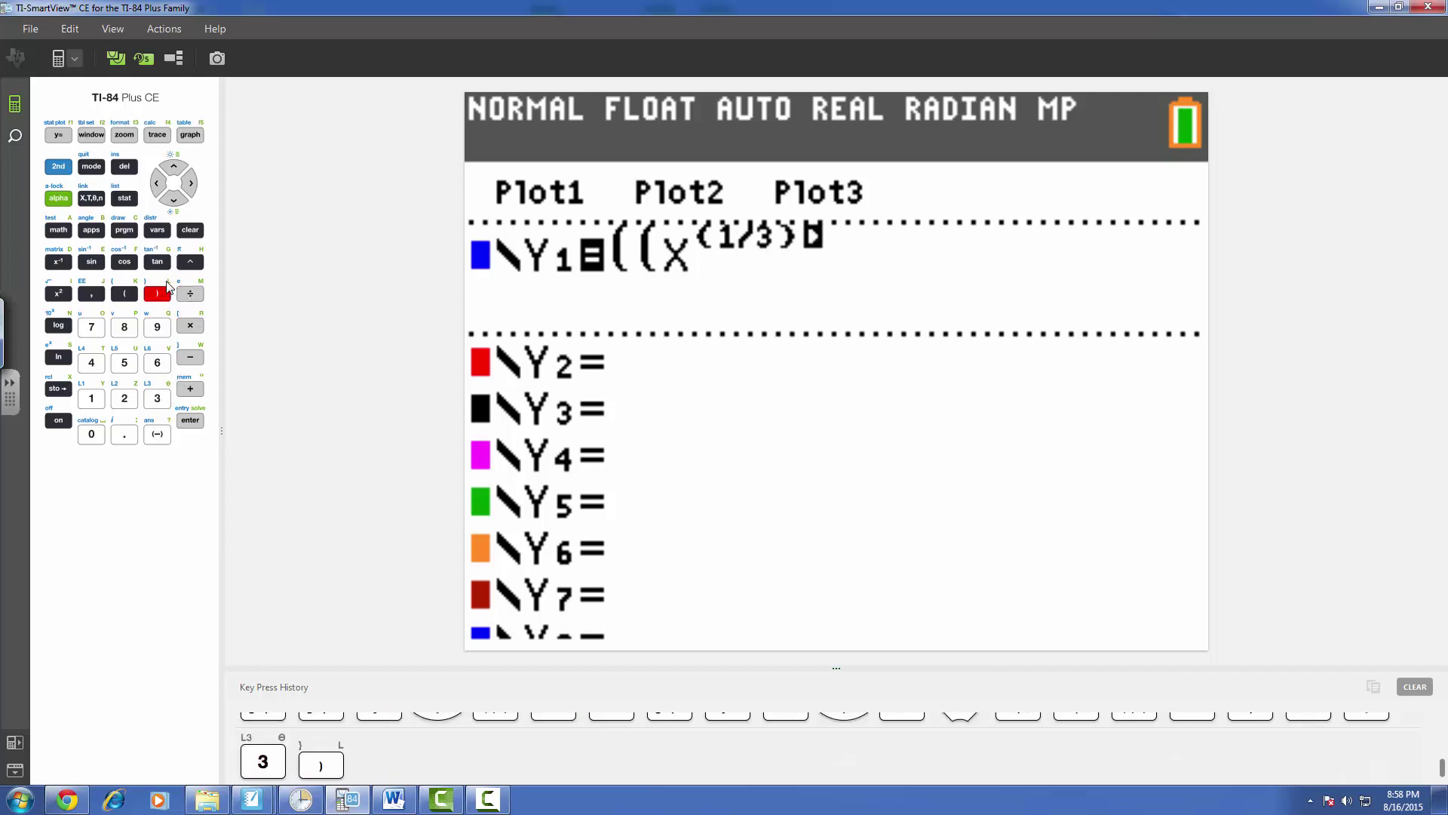
click(193, 189)
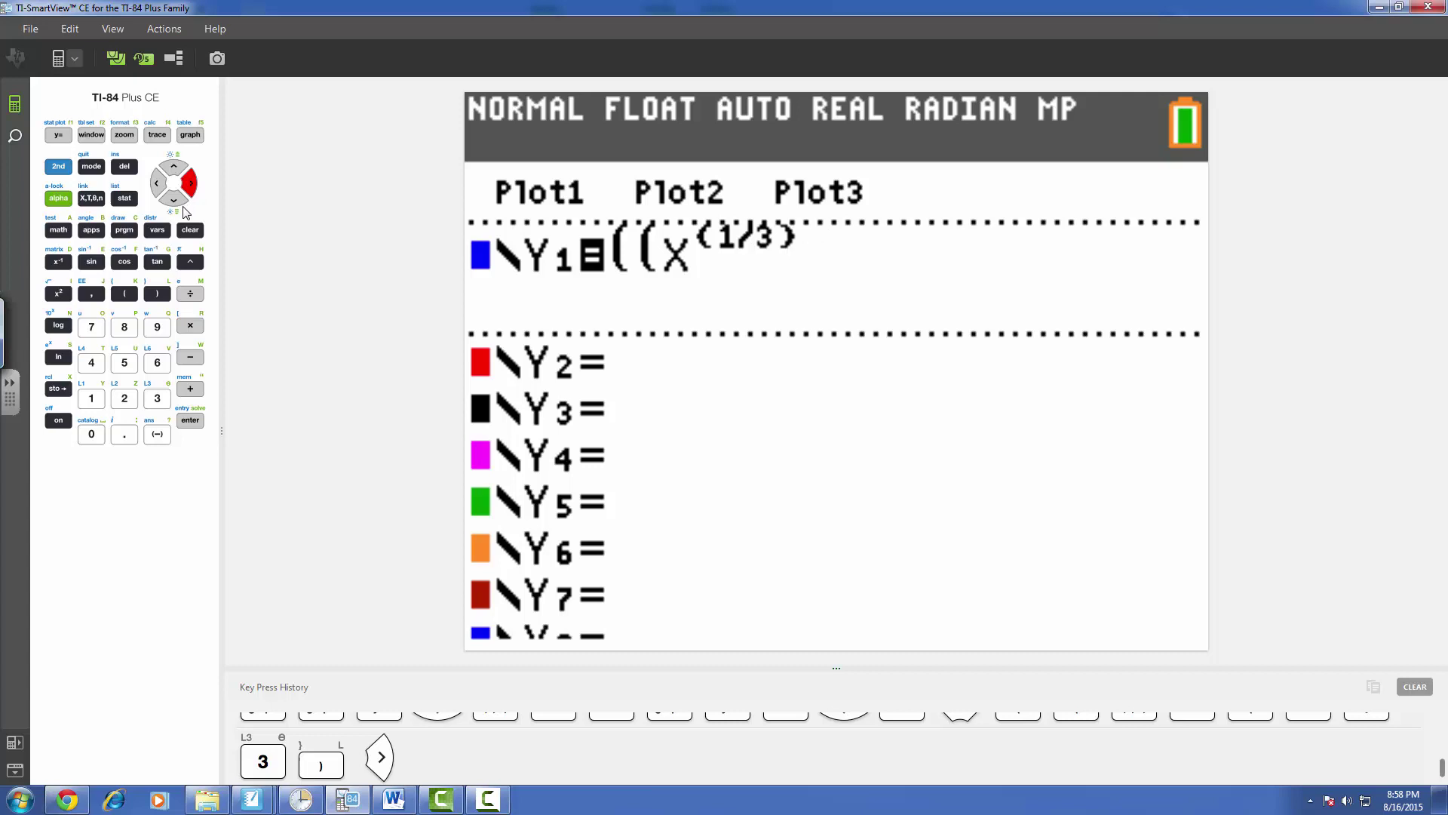
click(190, 357)
click(98, 399)
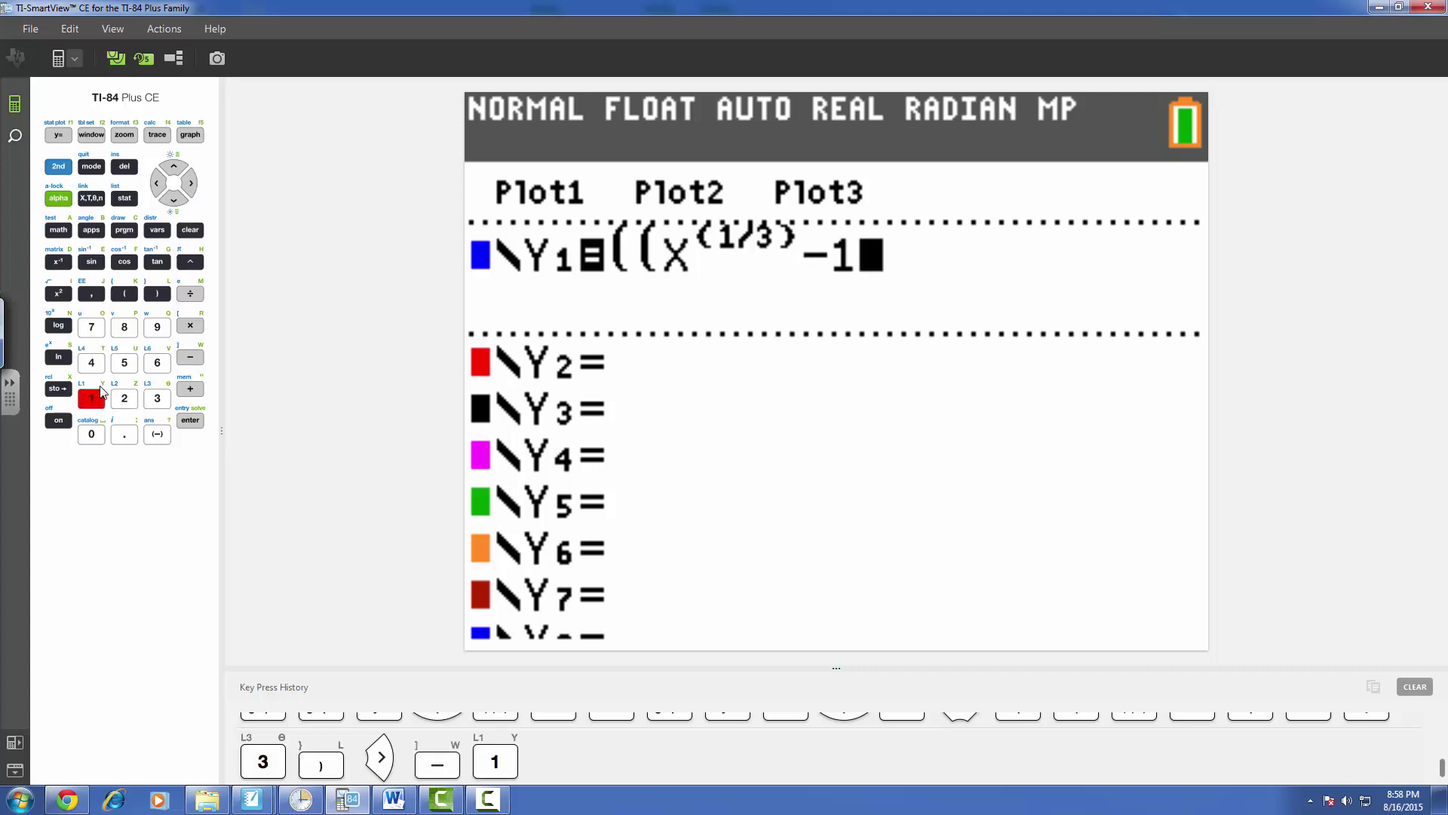
click(158, 294)
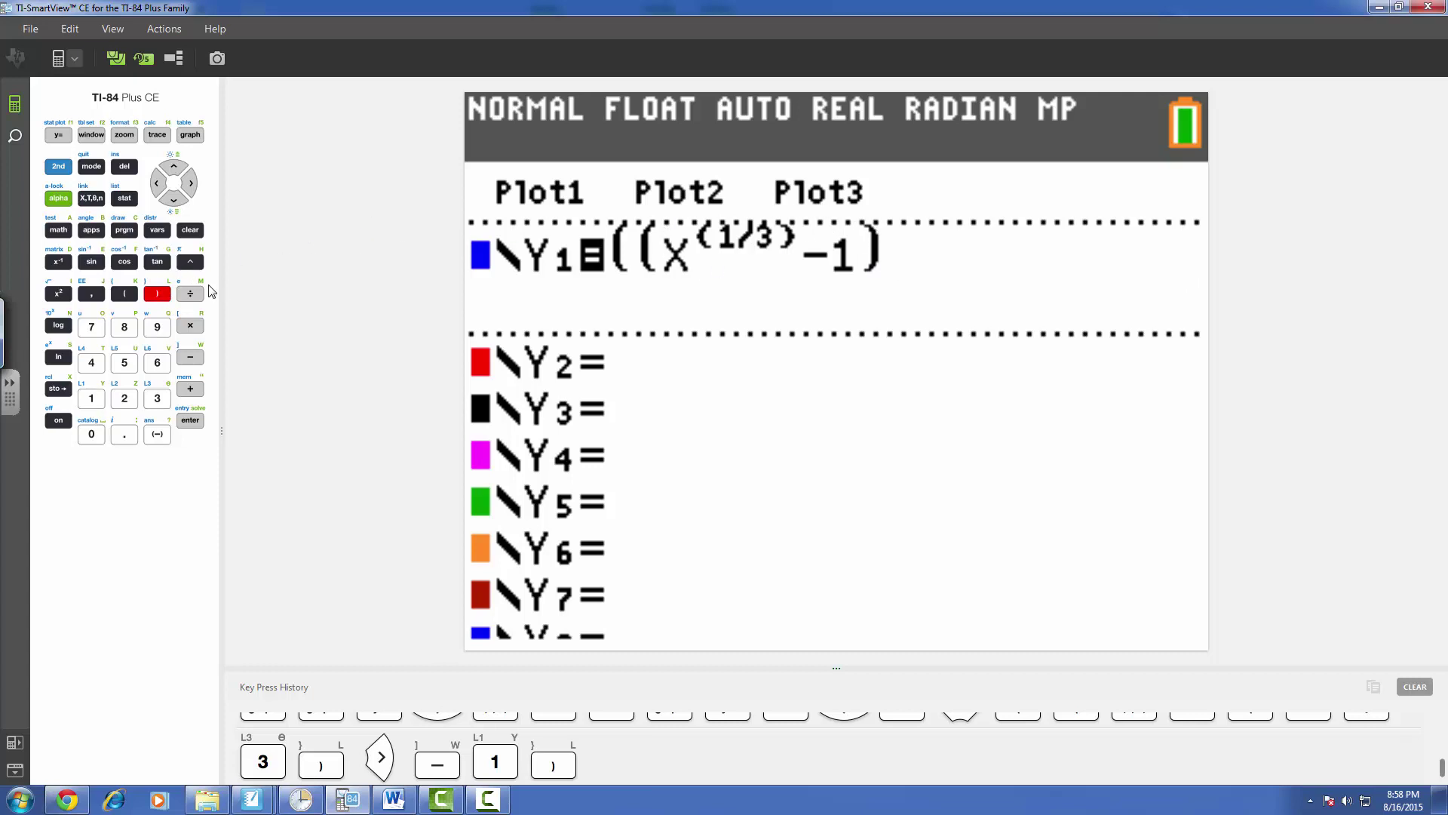
- Divide Y1's numerator by a denominator starting with (X^(1/2))
click(192, 296)
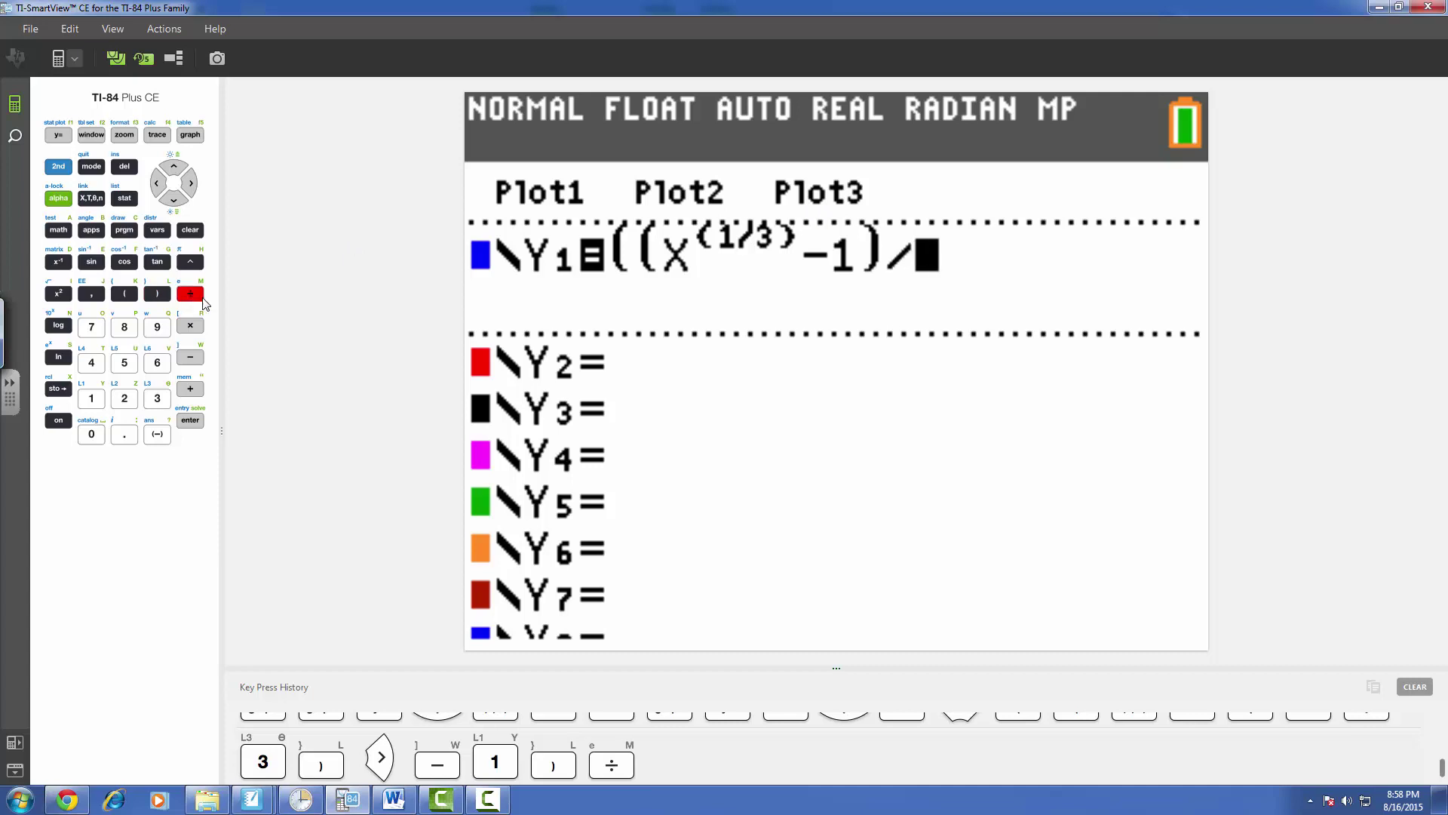
click(133, 297)
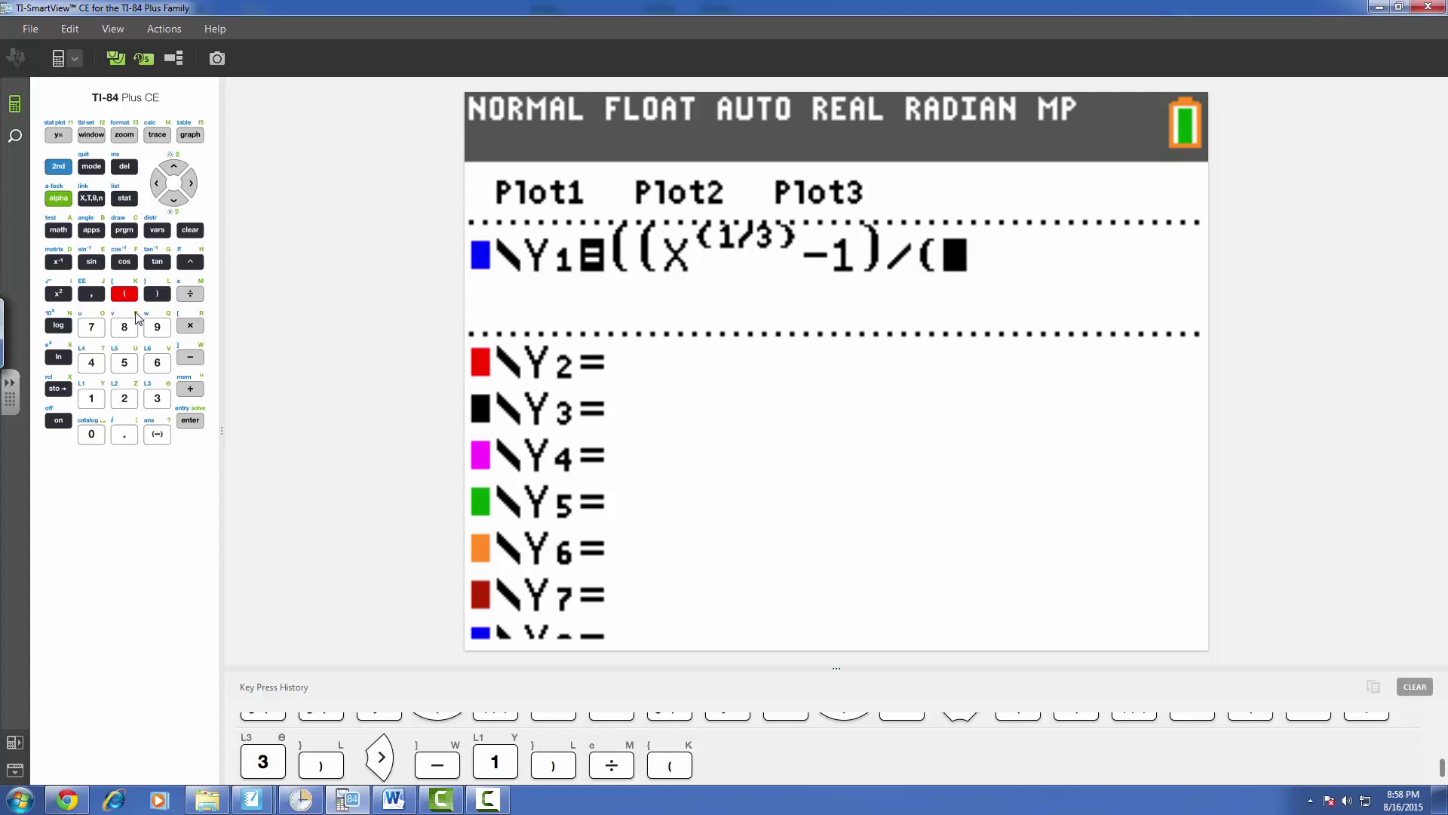
click(93, 198)
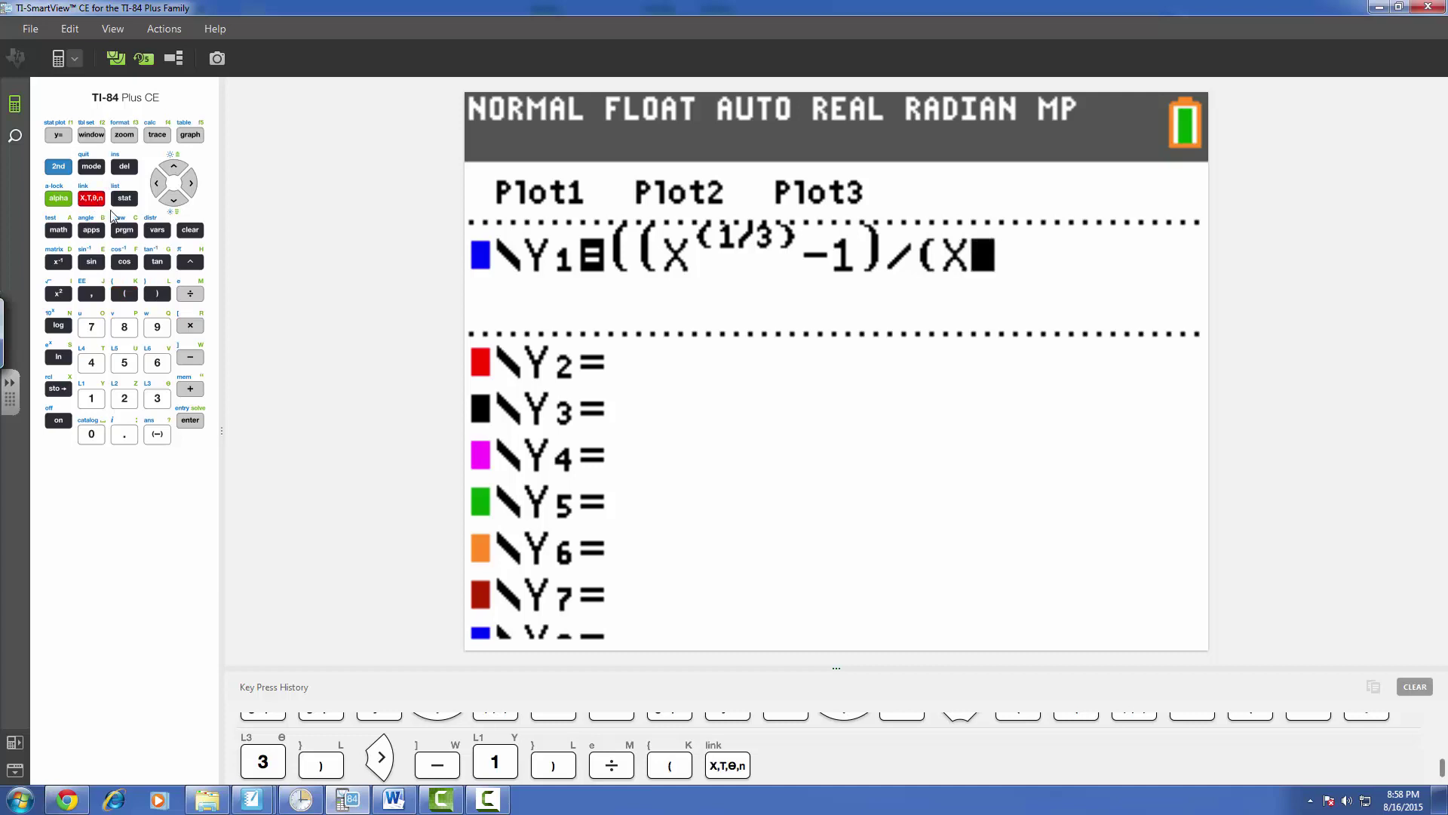
click(190, 266)
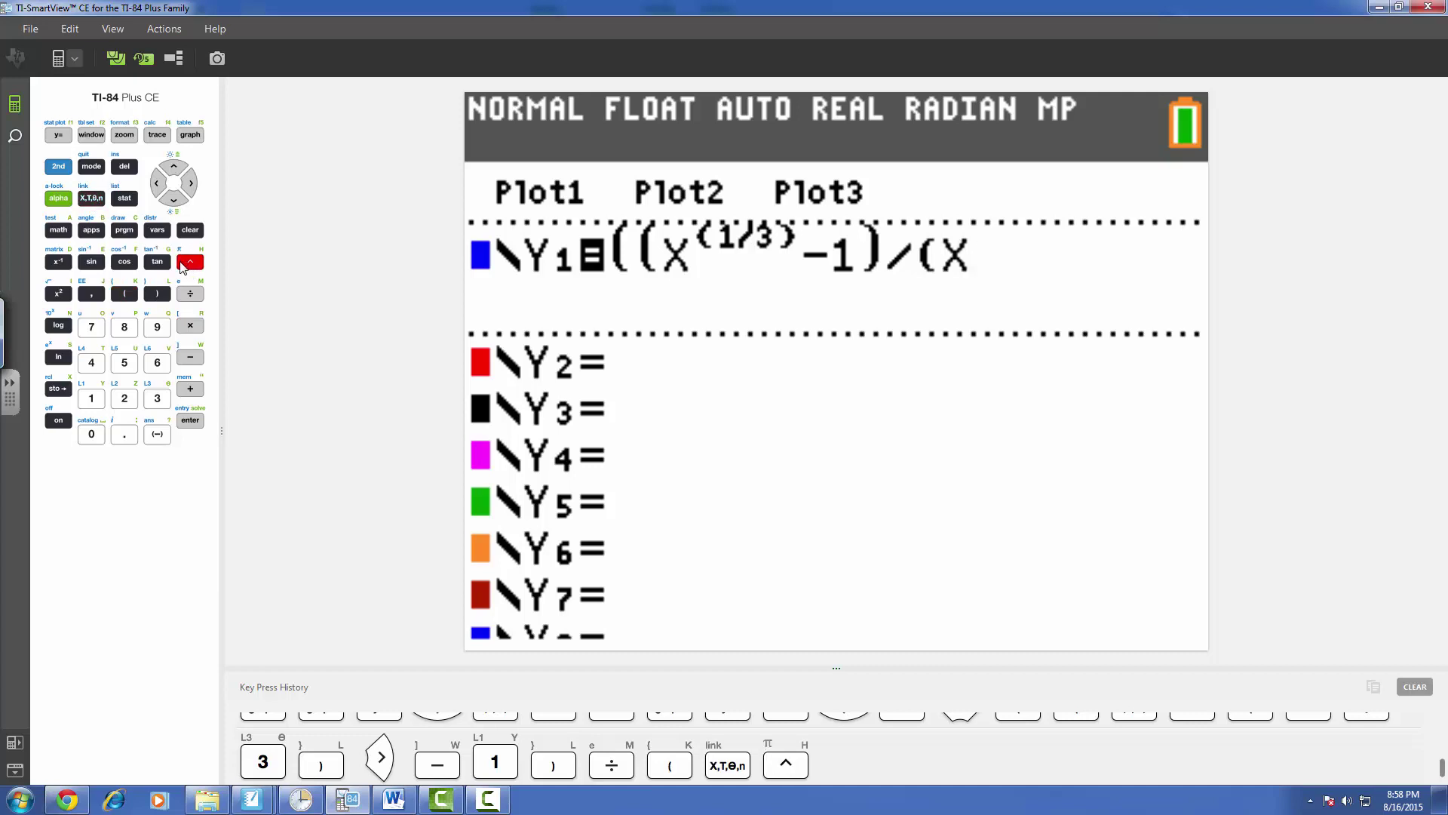
click(124, 293)
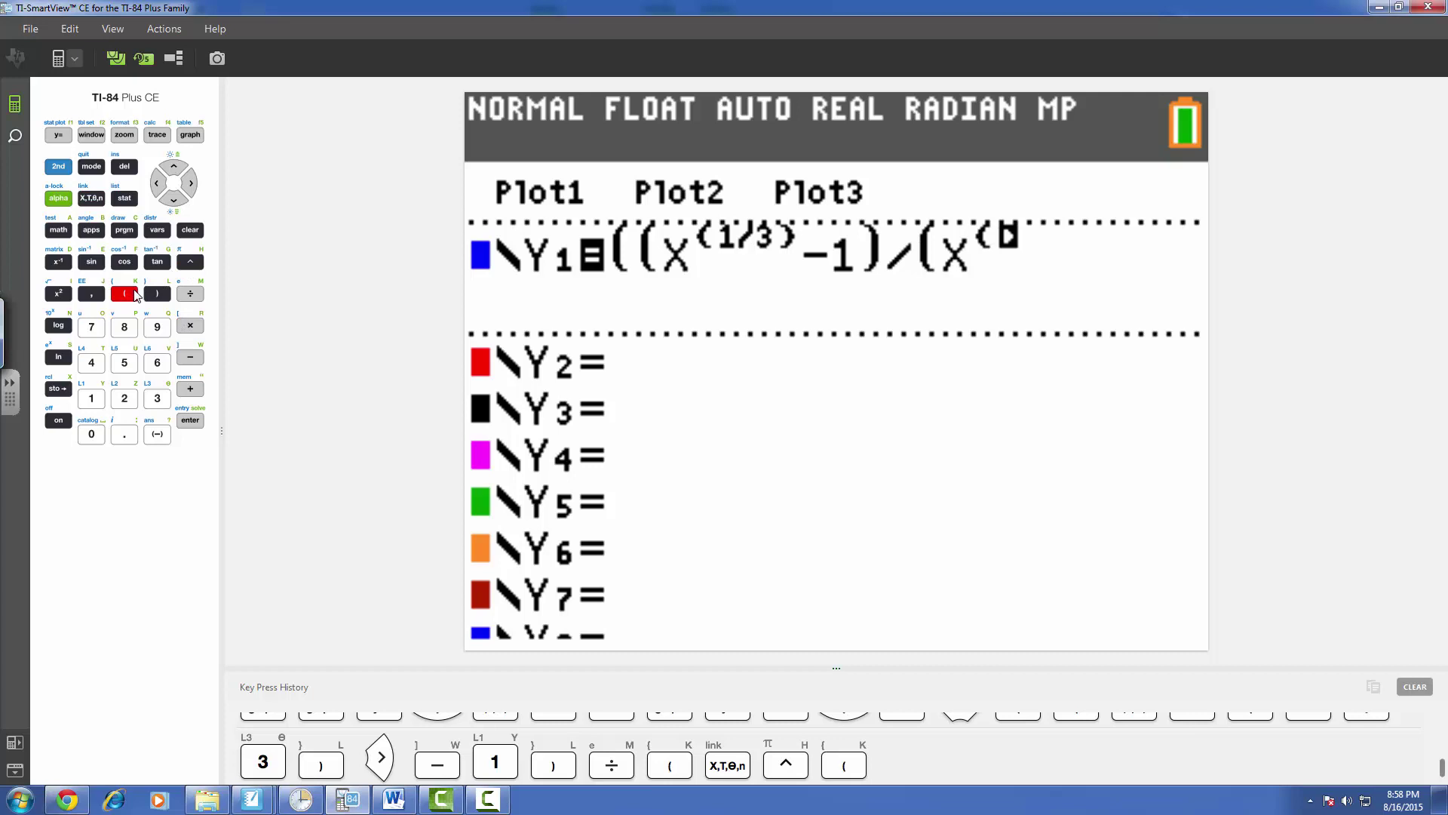
click(91, 399)
click(190, 296)
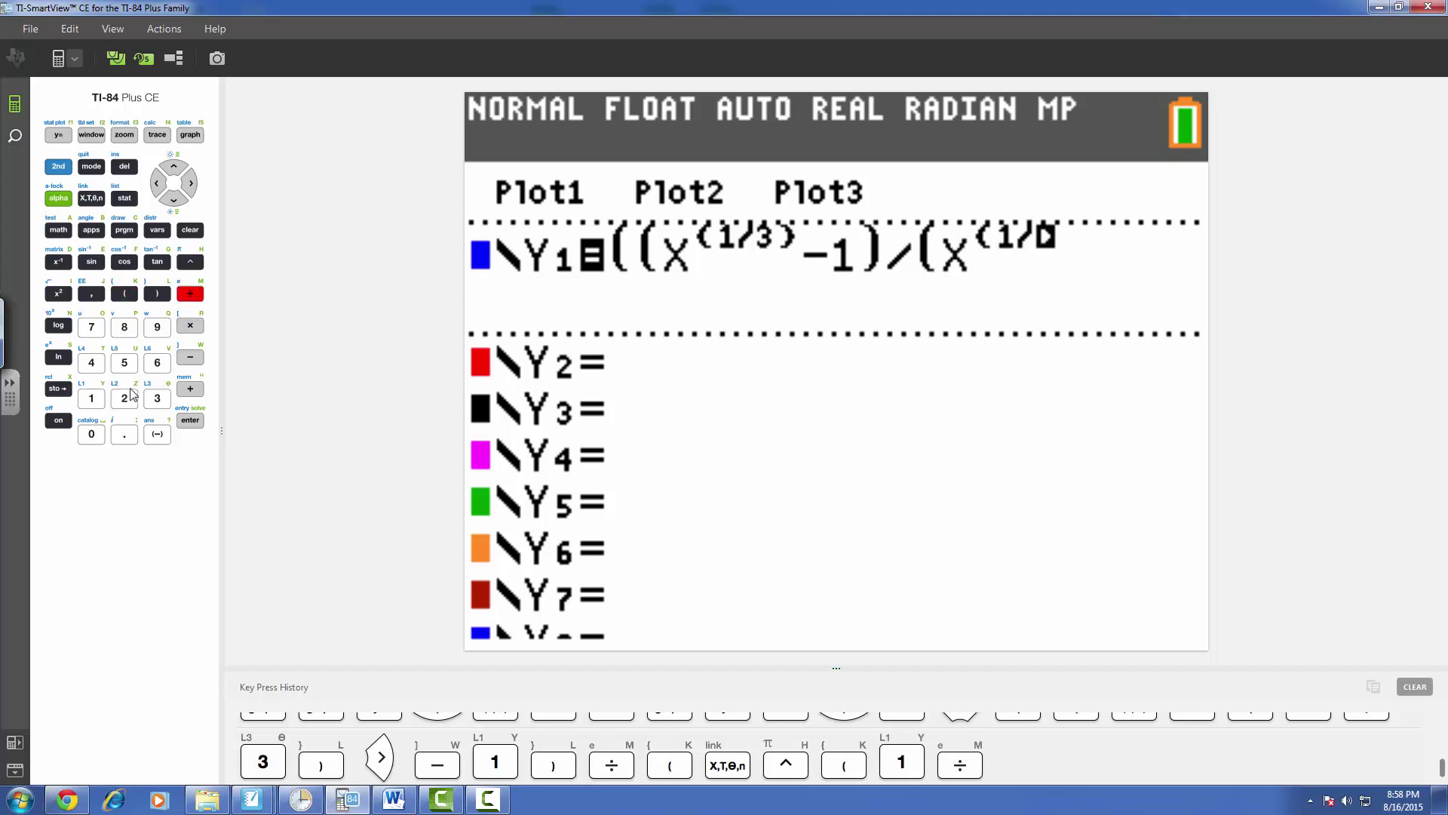
click(124, 398)
click(157, 295)
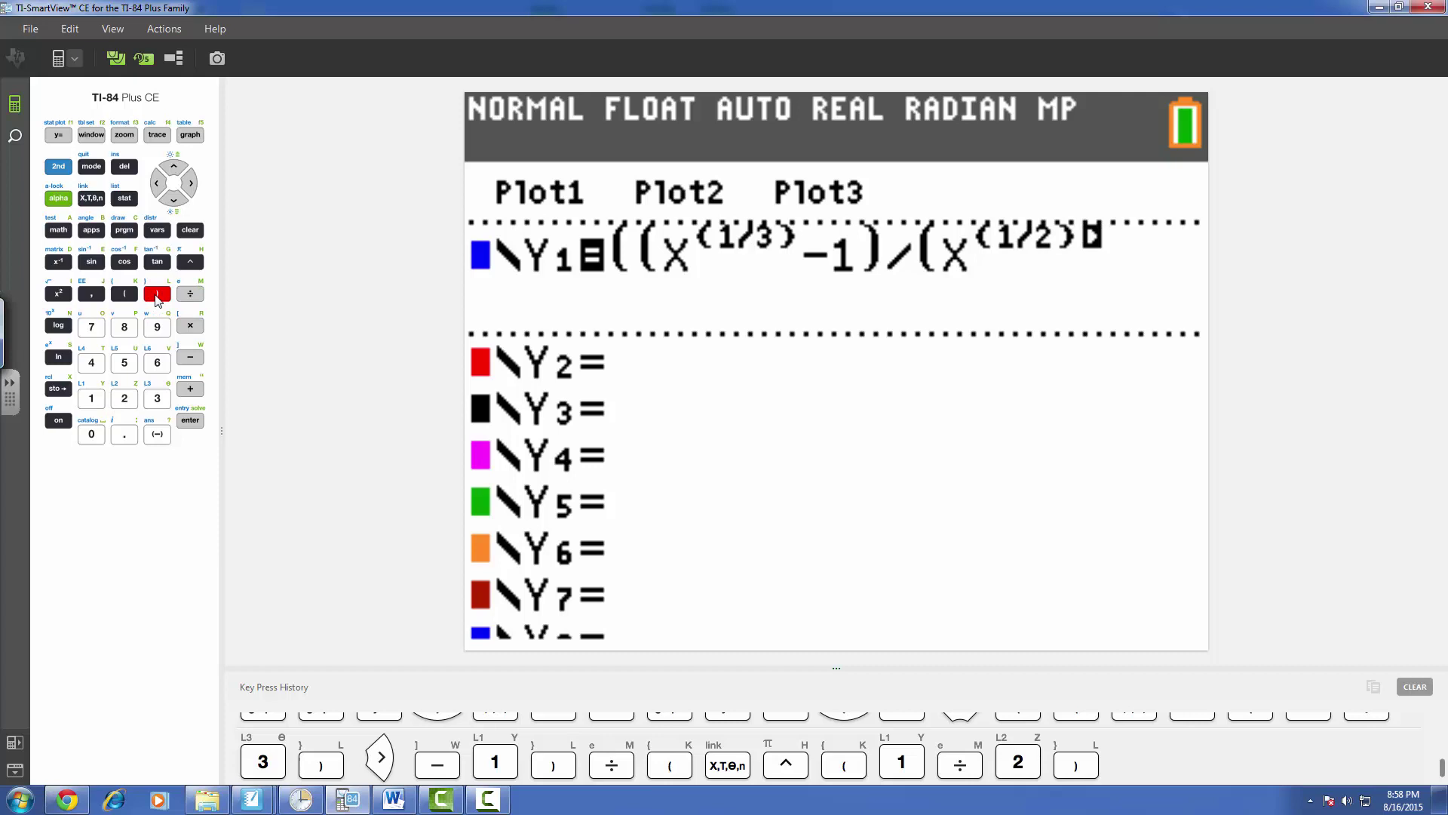
- Subtract 1 in the denominator and close all parentheses, completing Y1
click(191, 185)
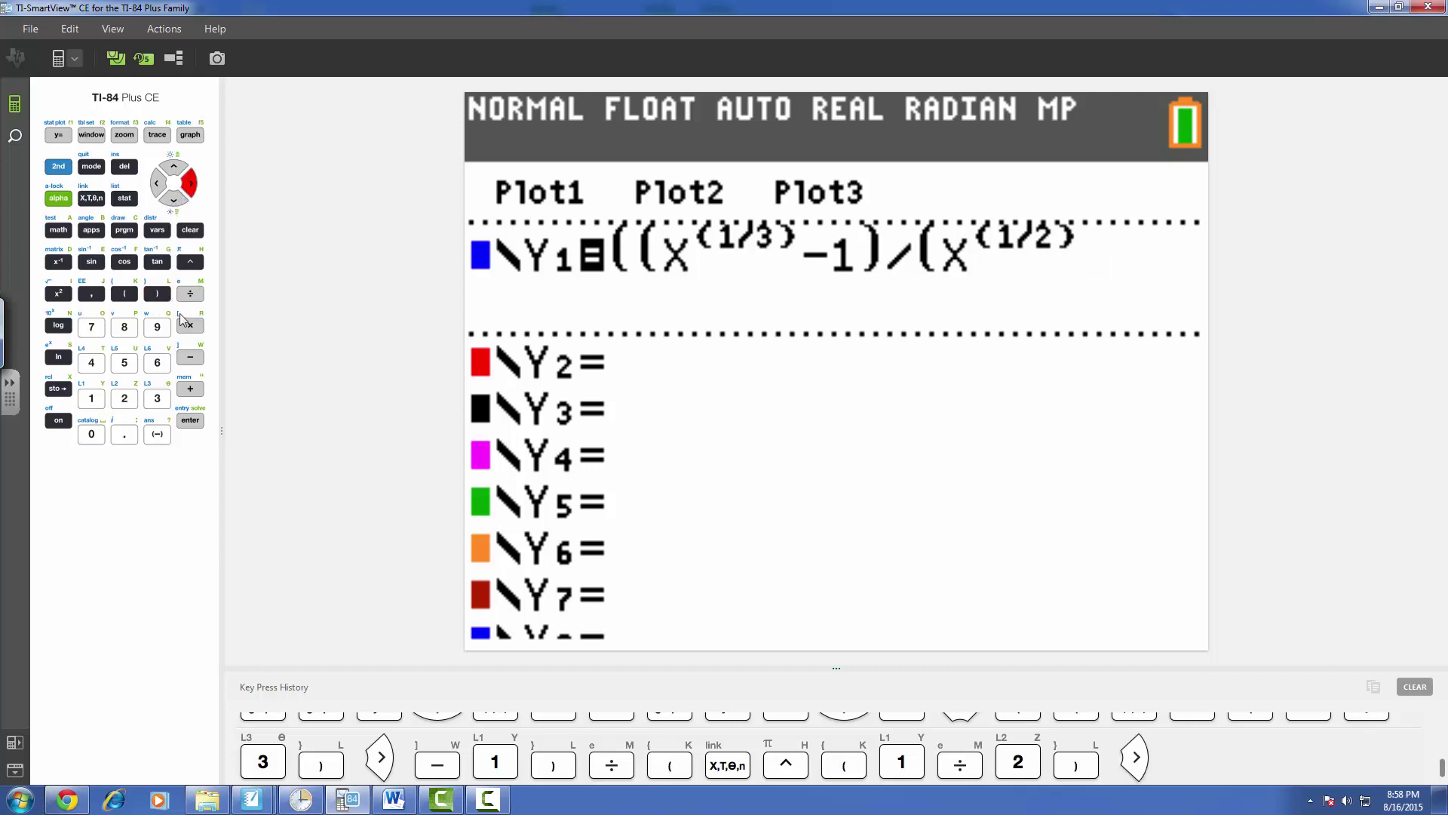
click(190, 357)
click(91, 399)
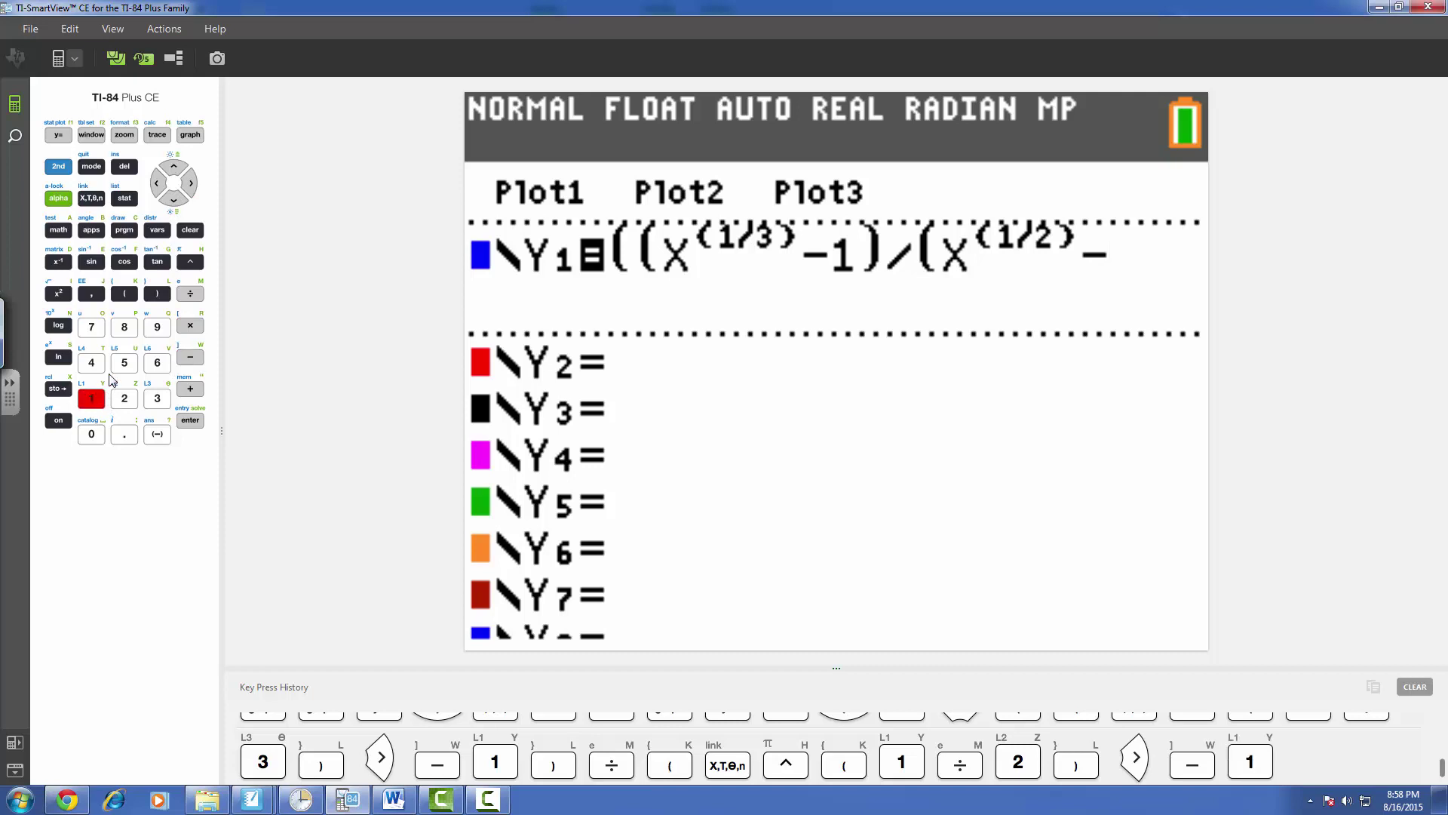
click(158, 293)
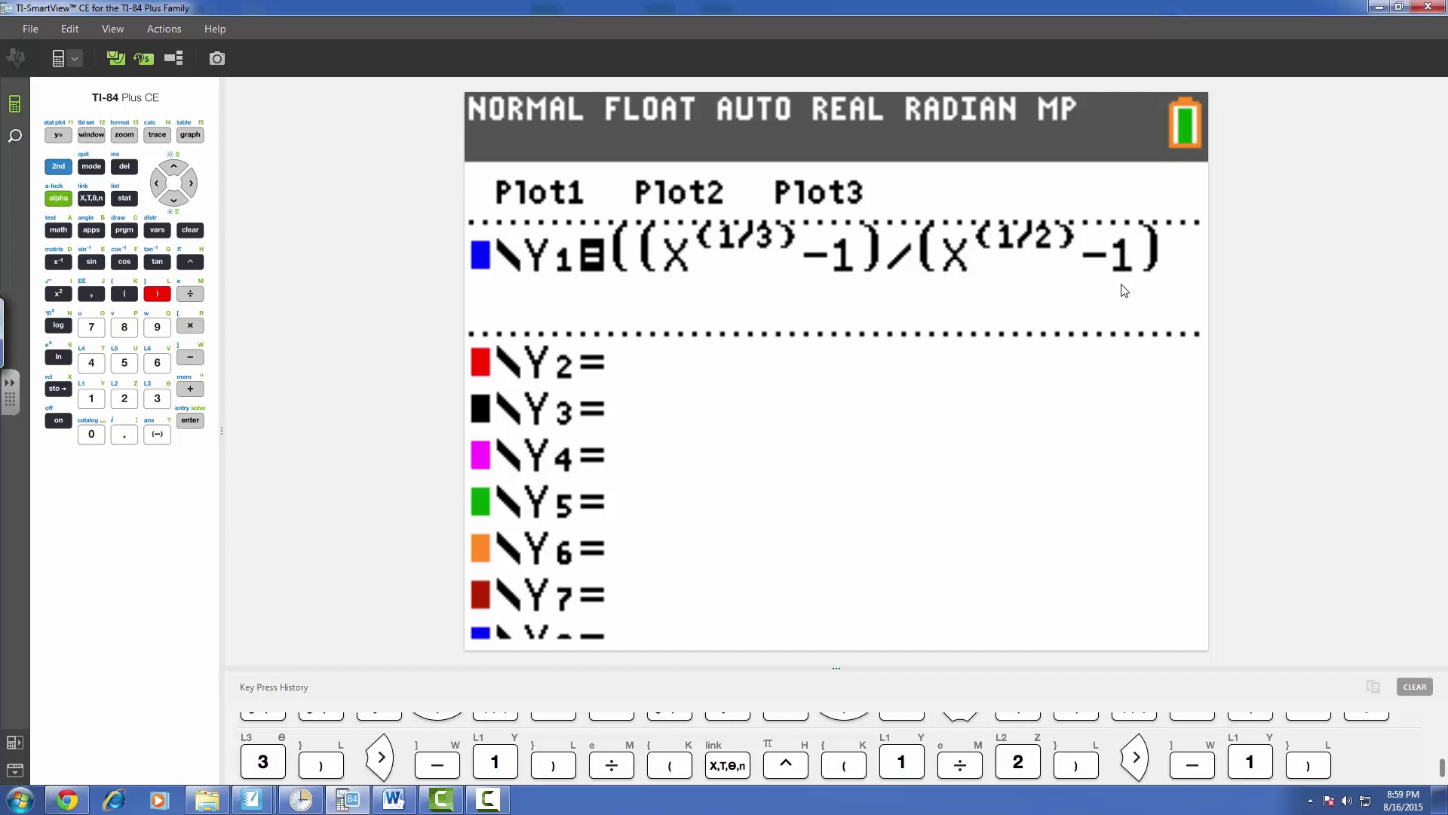
click(159, 300)
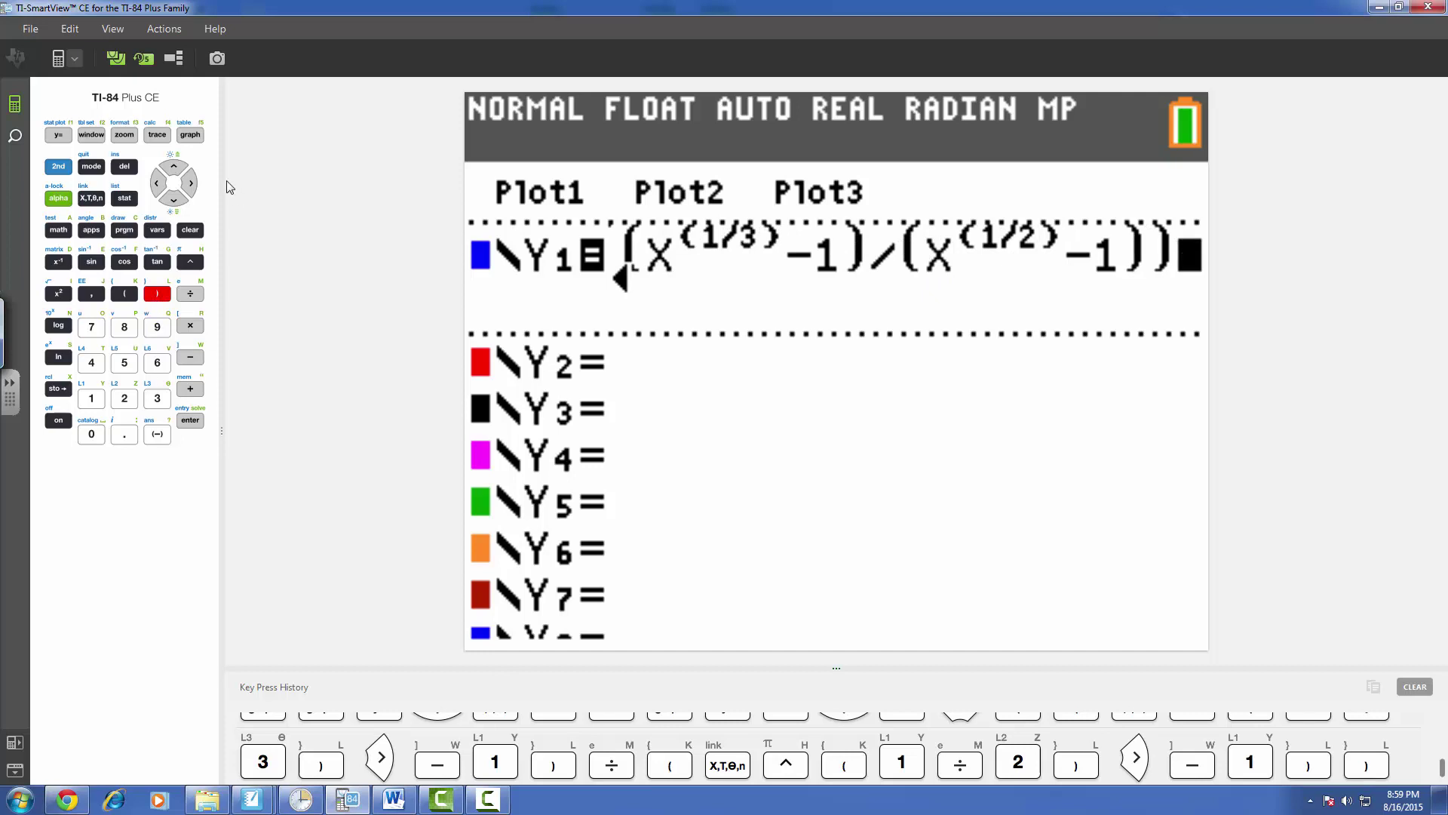
- Graph Y1, showing a nearly flat curve just above the x-axis for positive x
click(190, 137)
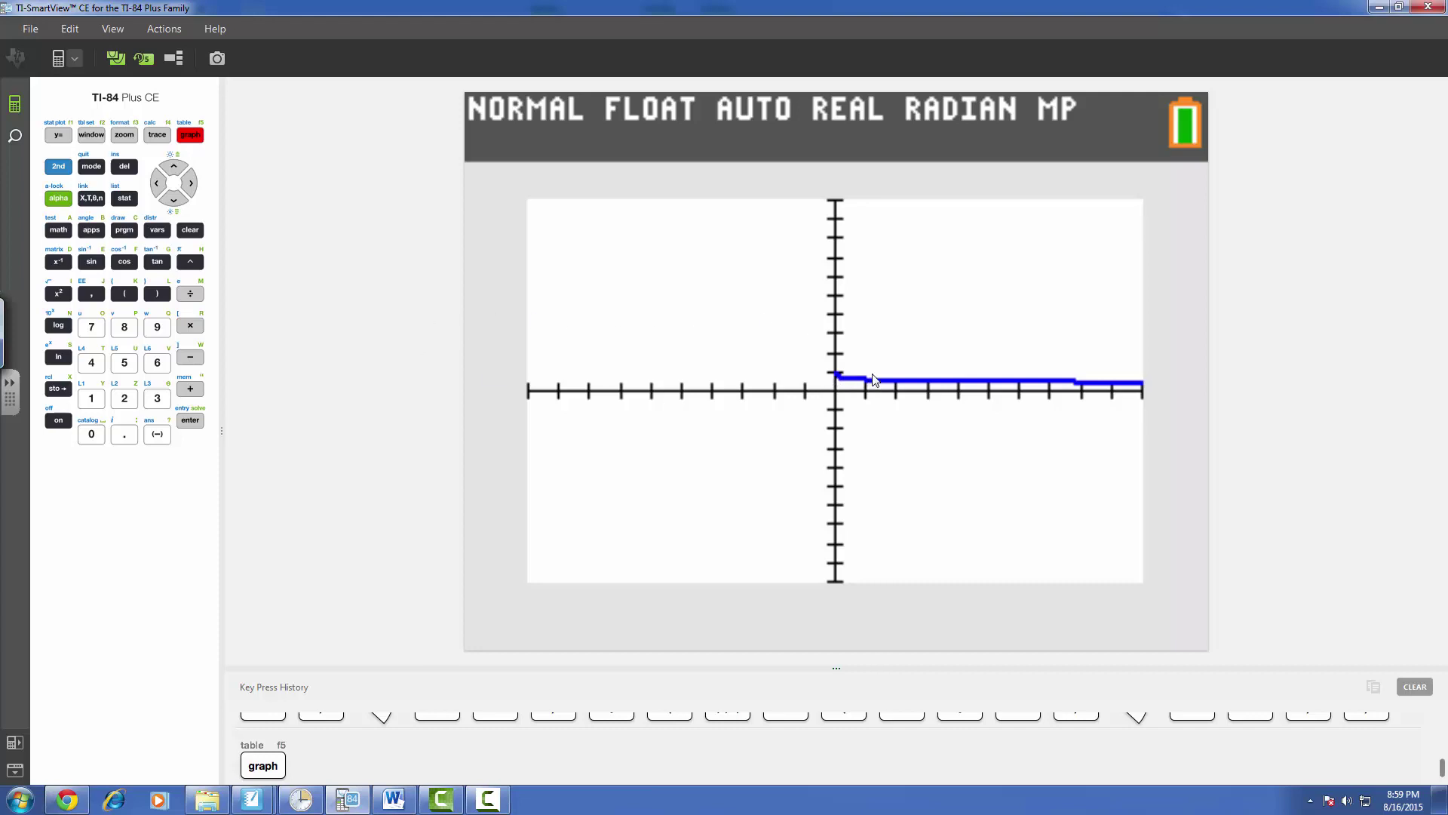
- Show Y1's table of values, then open Table Setup with TblStart −2 and ΔTbl 1
click(60, 166)
click(190, 137)
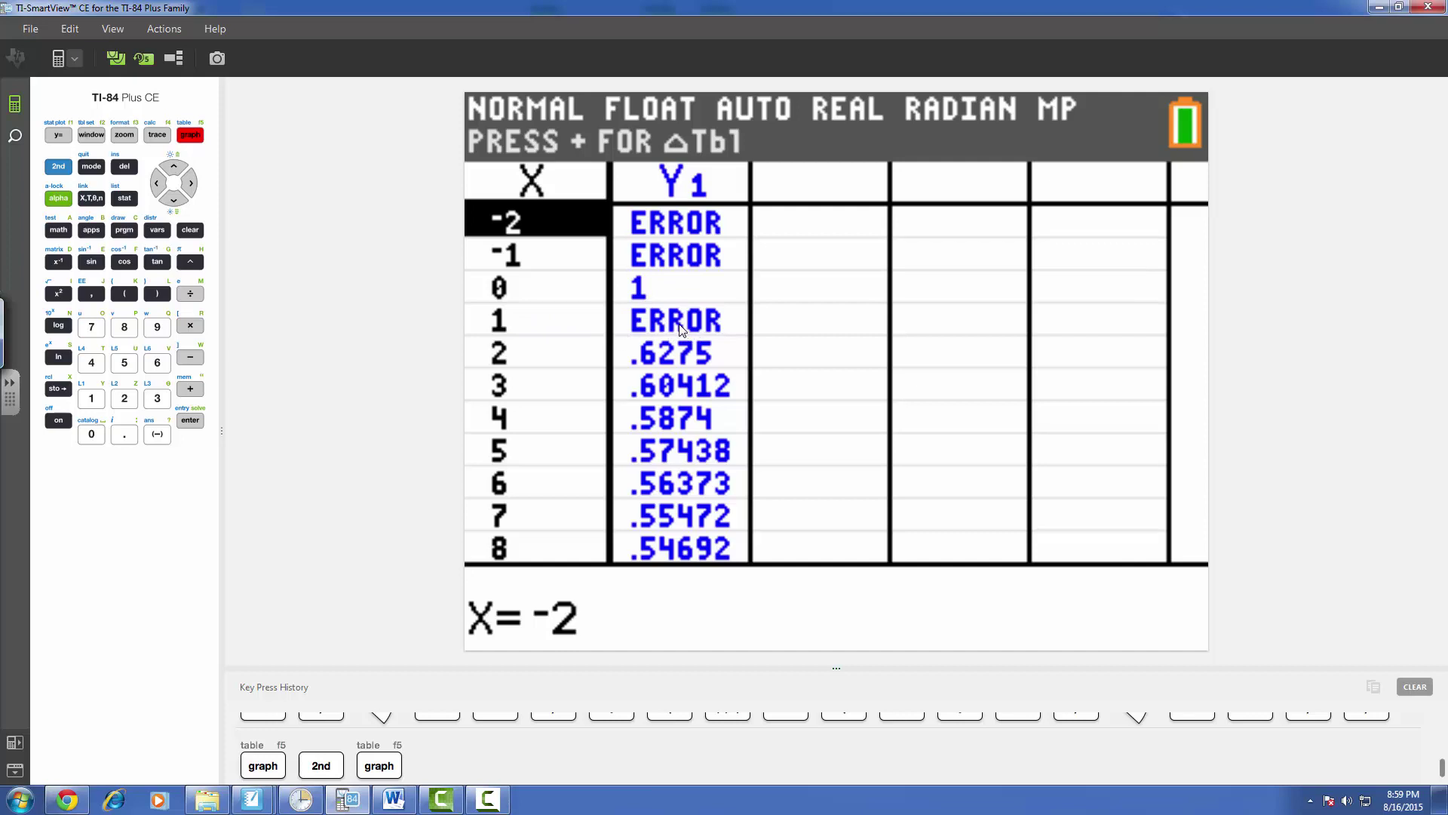
click(59, 166)
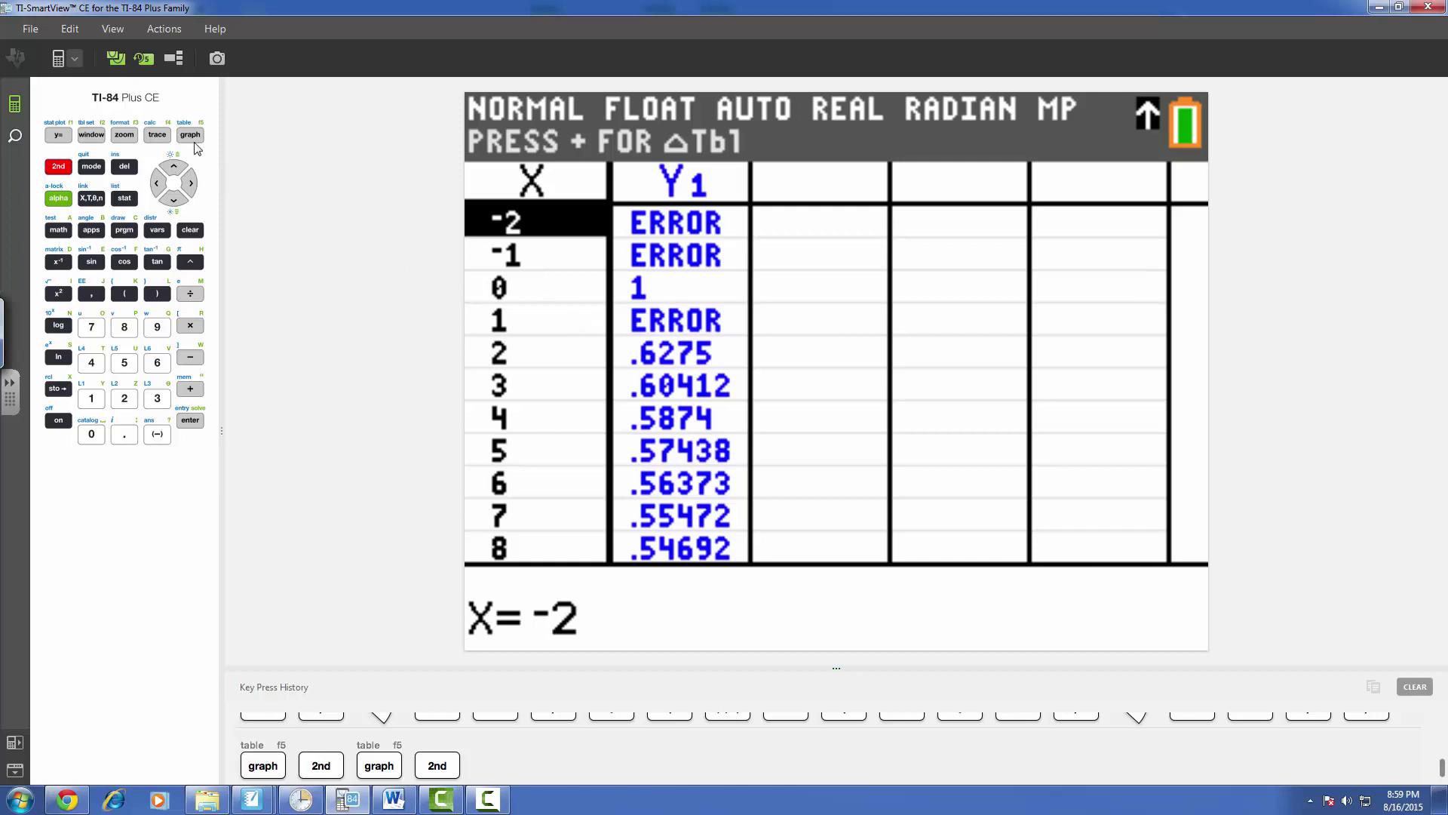
click(89, 134)
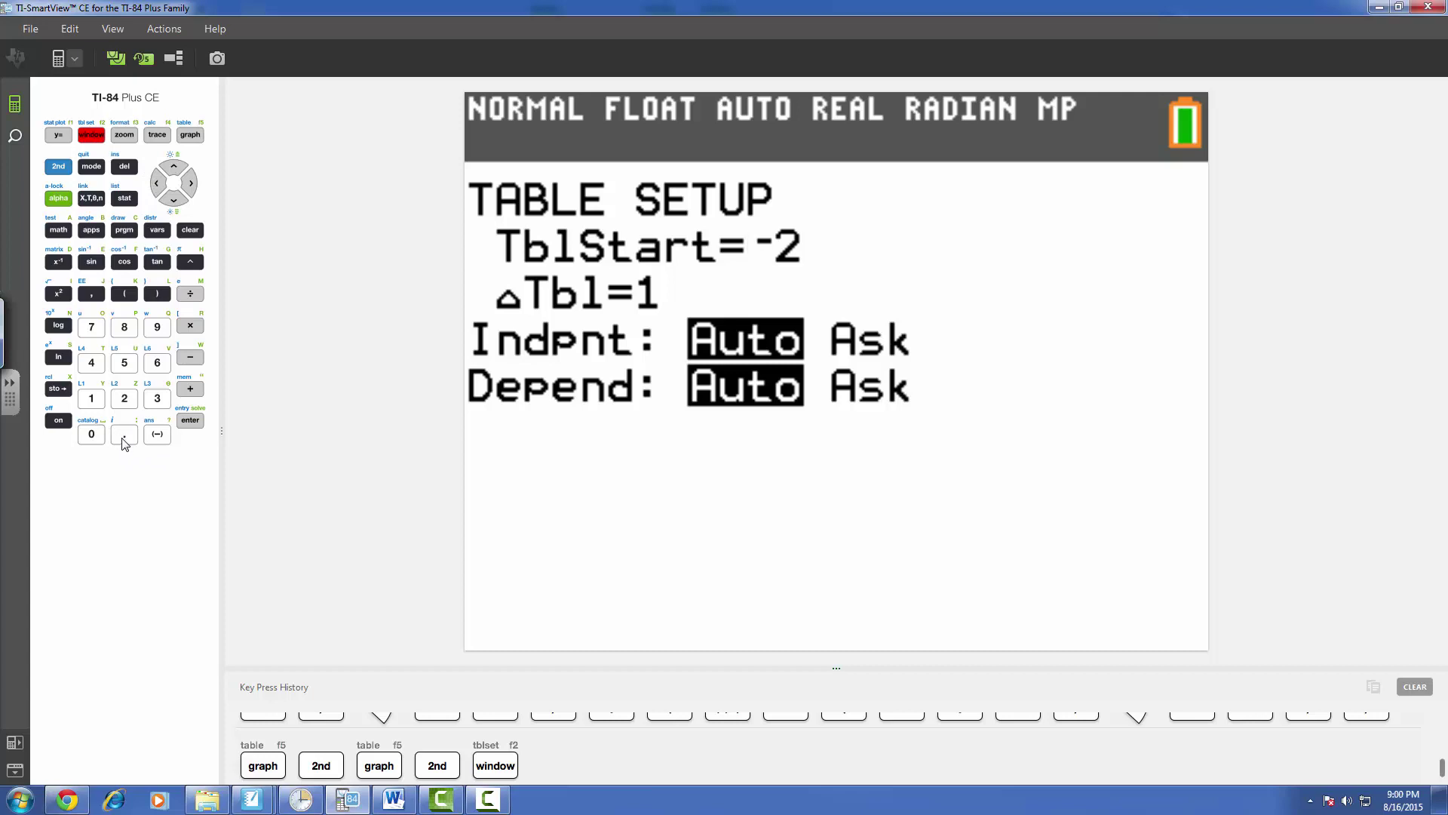
- Set TblStart to .99, deleting the extra nines typed
click(125, 442)
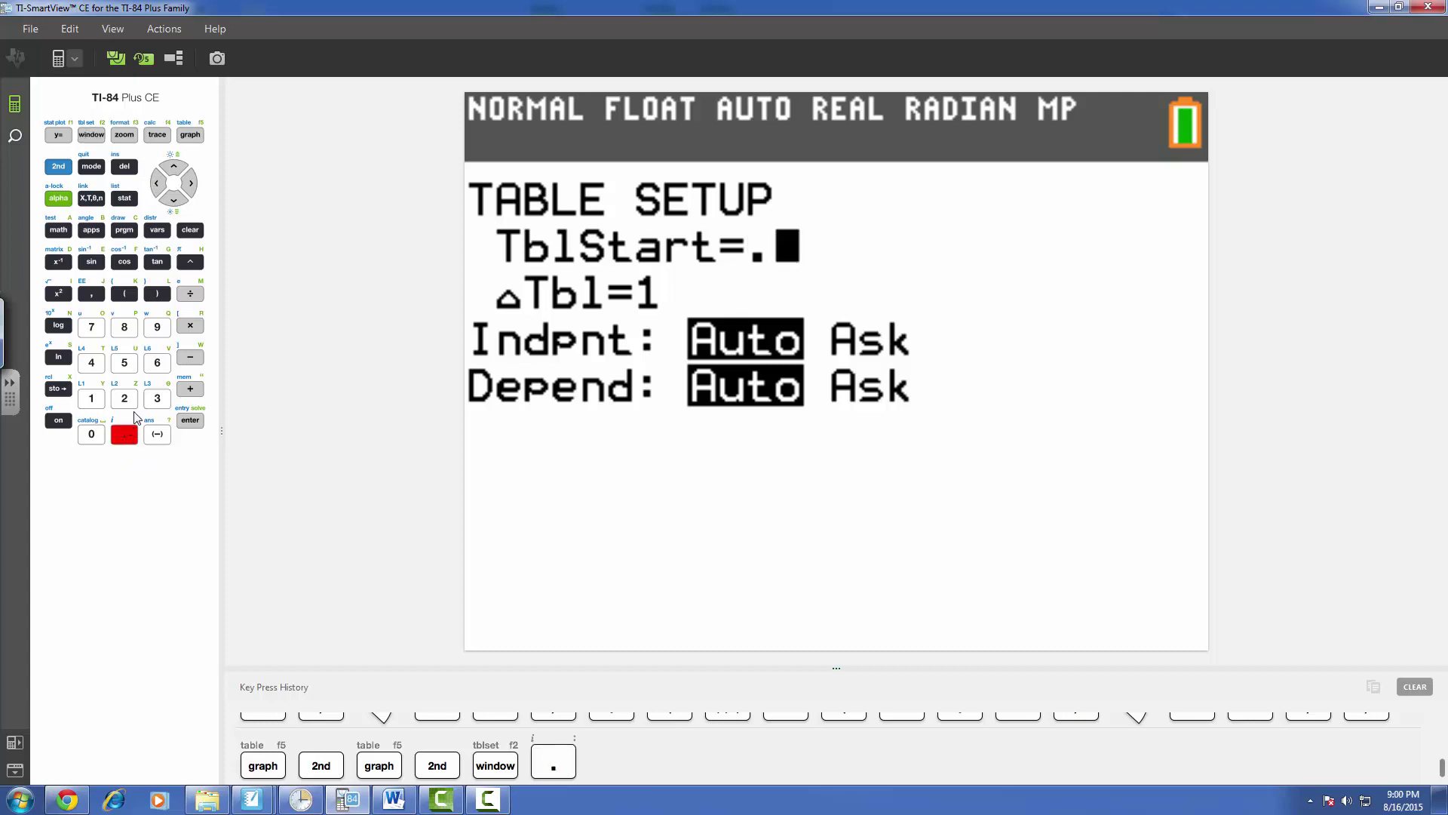
click(157, 332)
click(158, 332)
click(158, 332)
click(159, 332)
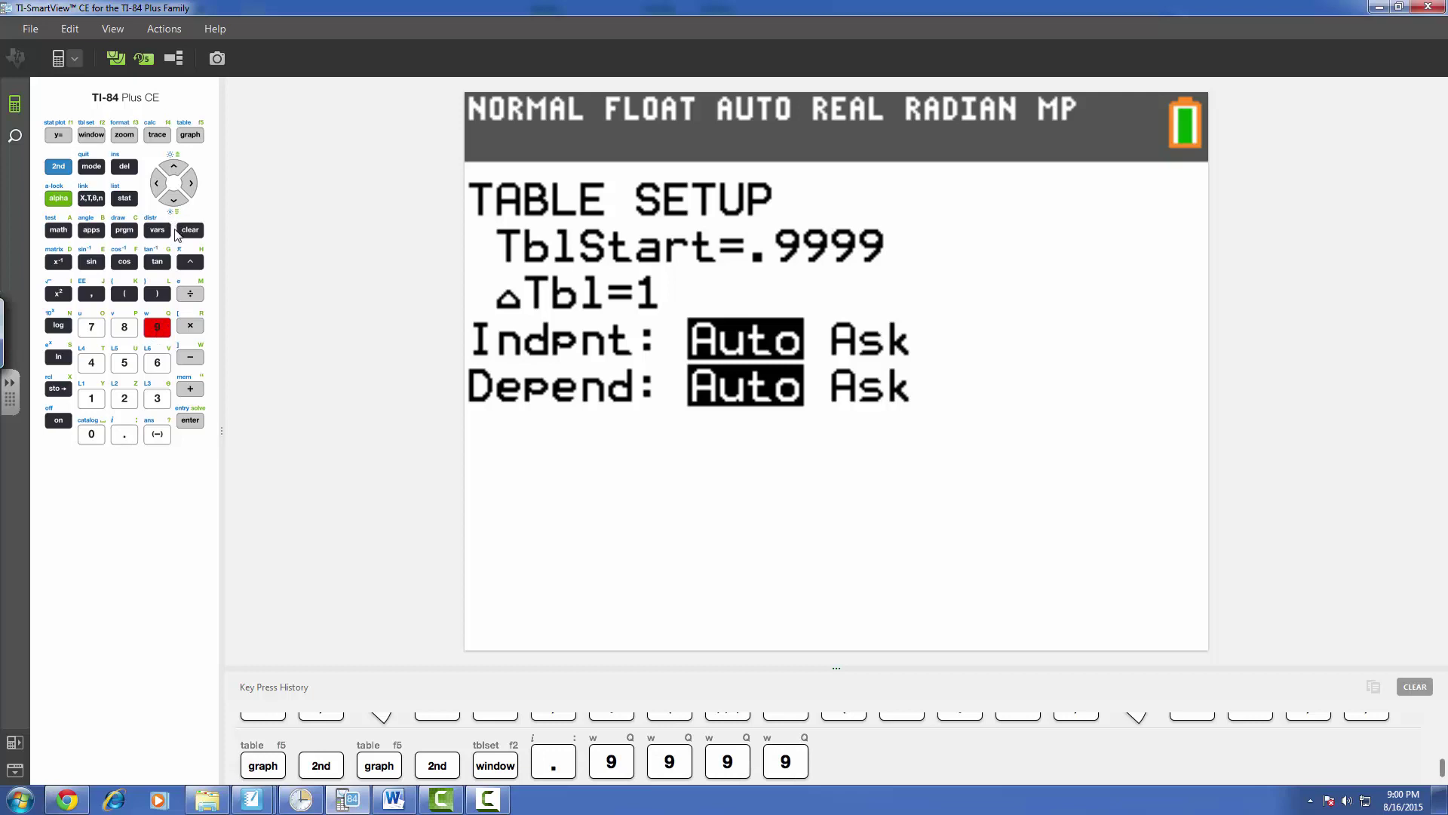
click(157, 183)
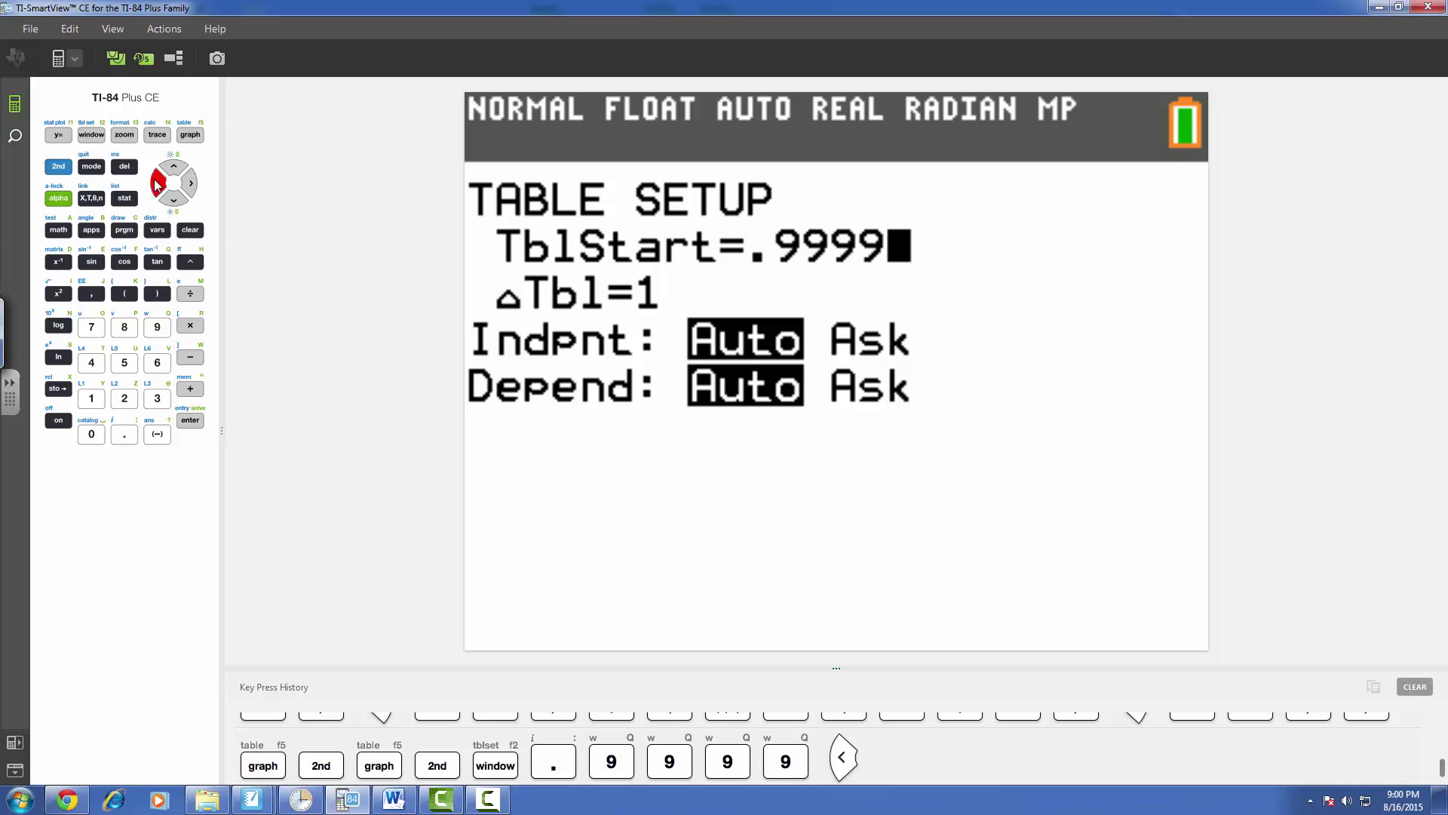
click(126, 168)
click(129, 171)
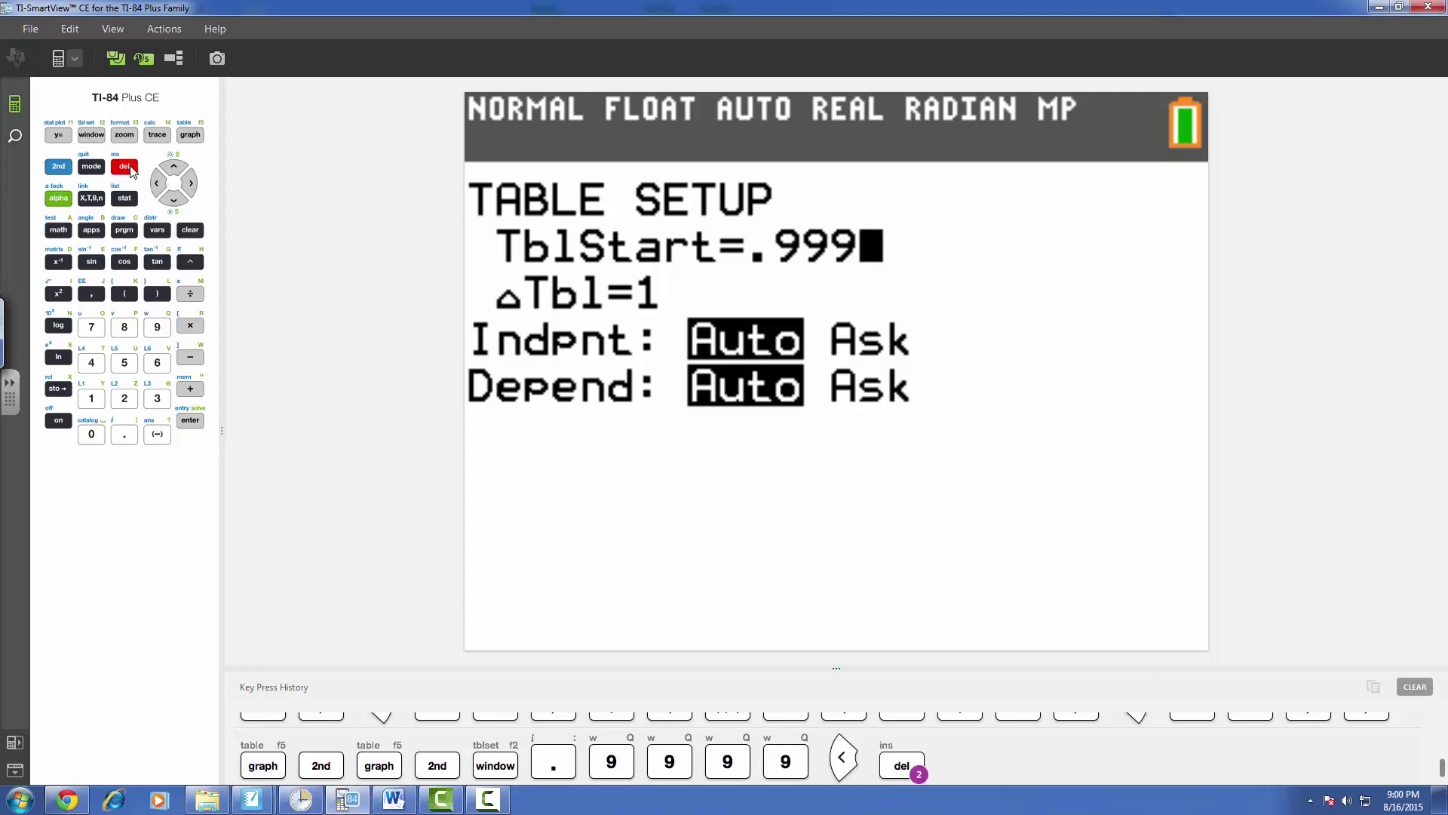
click(155, 183)
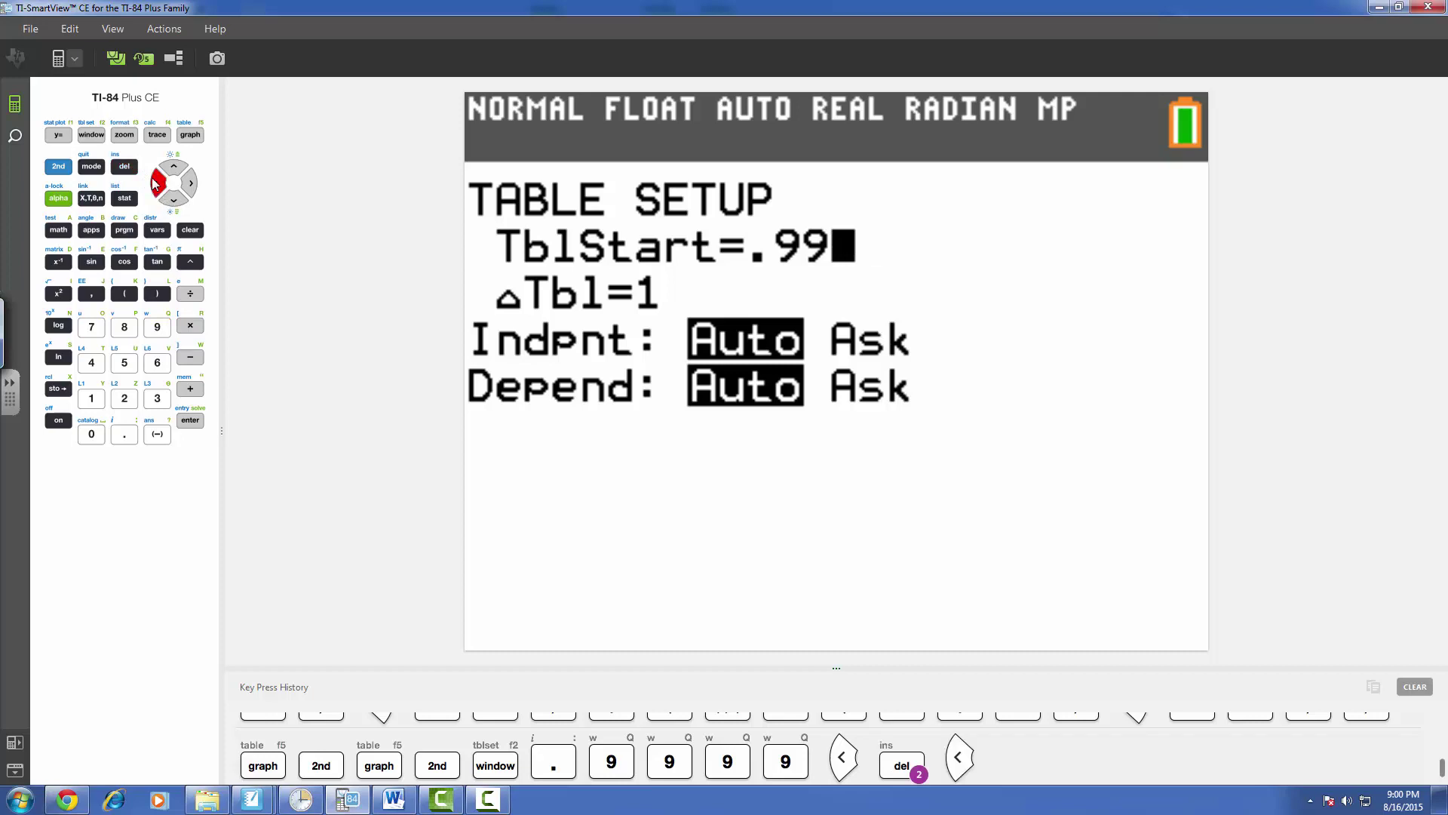
click(122, 167)
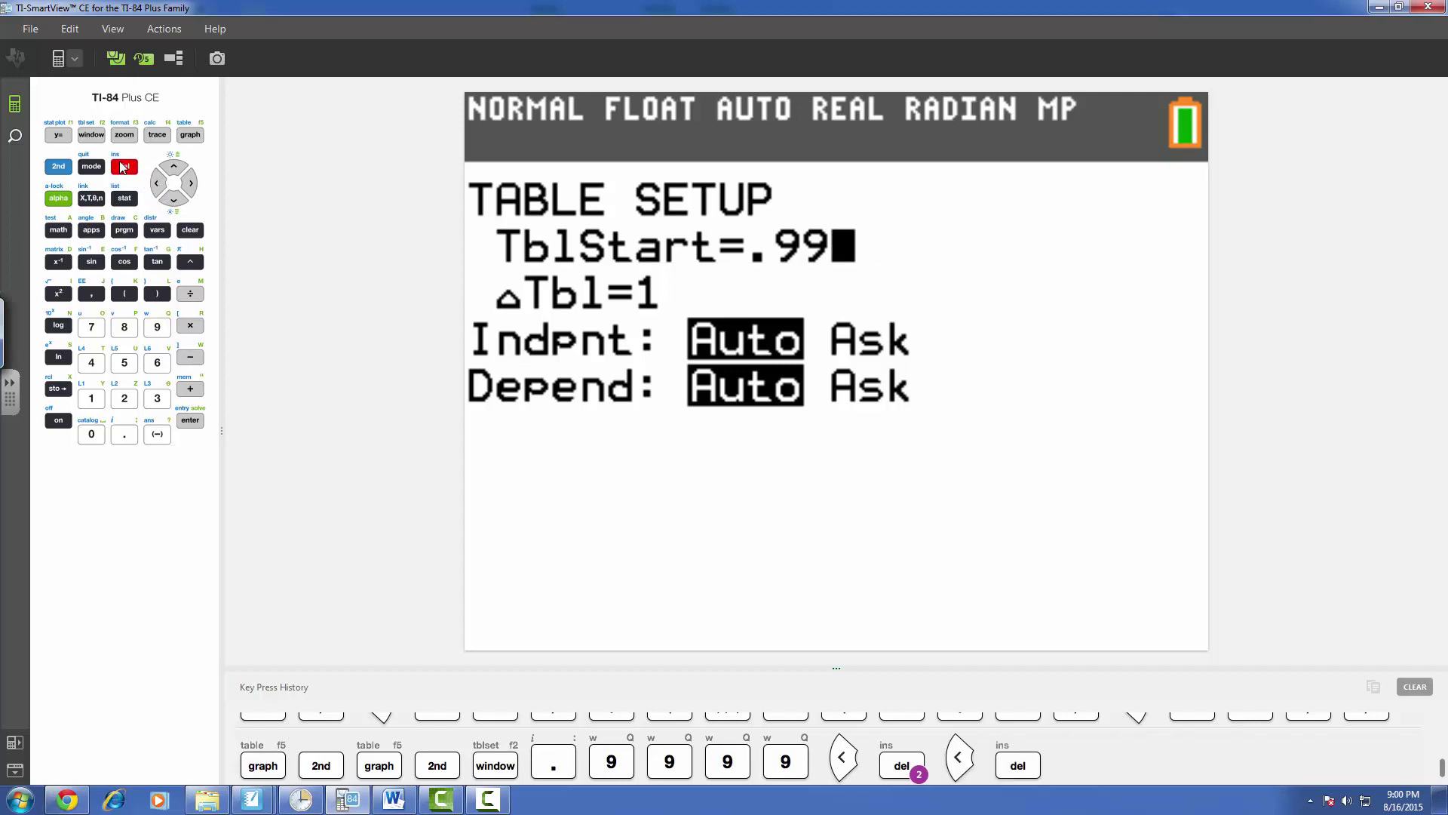
- Set ΔTbl to .01 in Table Setup
click(172, 199)
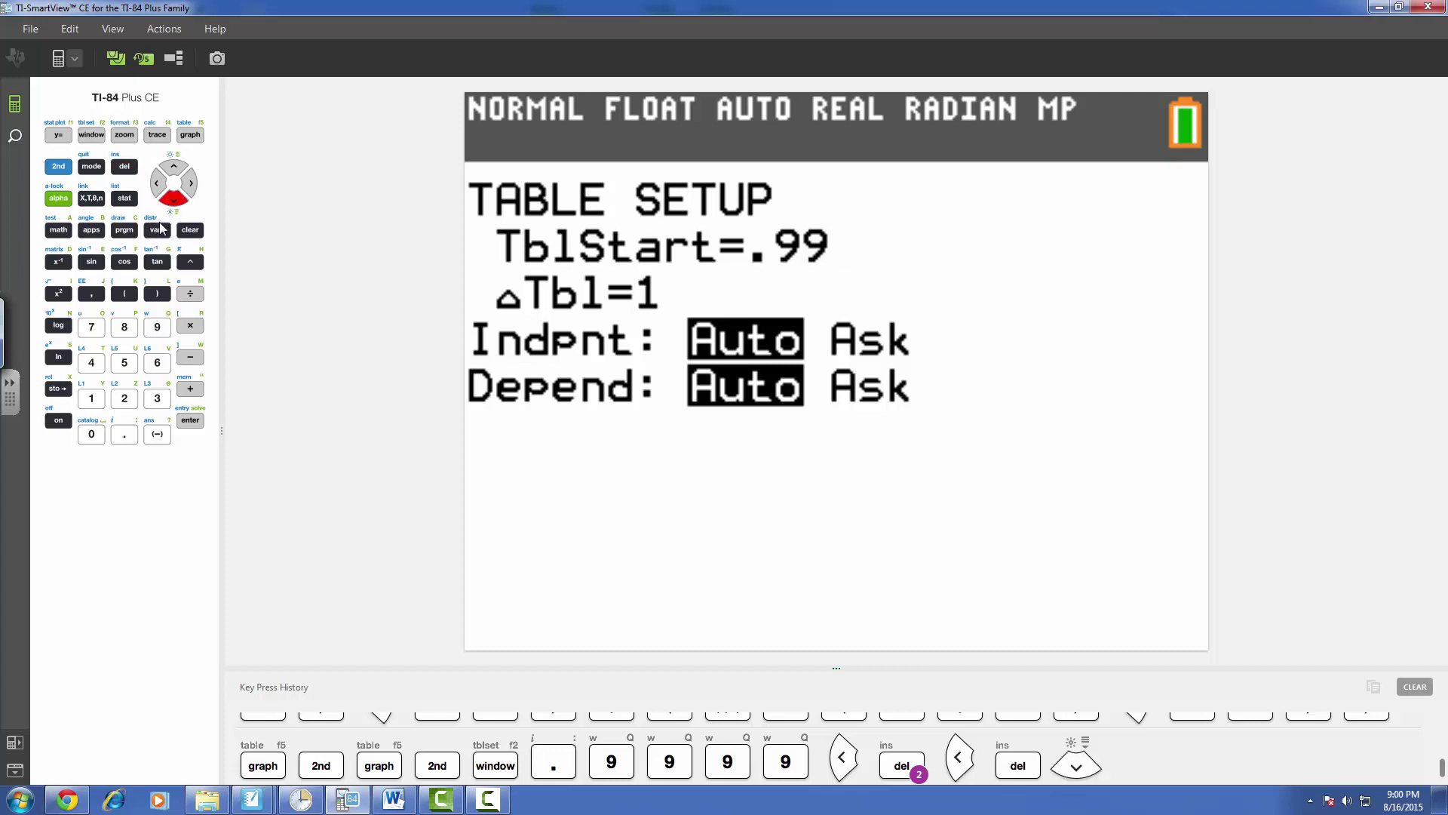
click(124, 435)
click(91, 434)
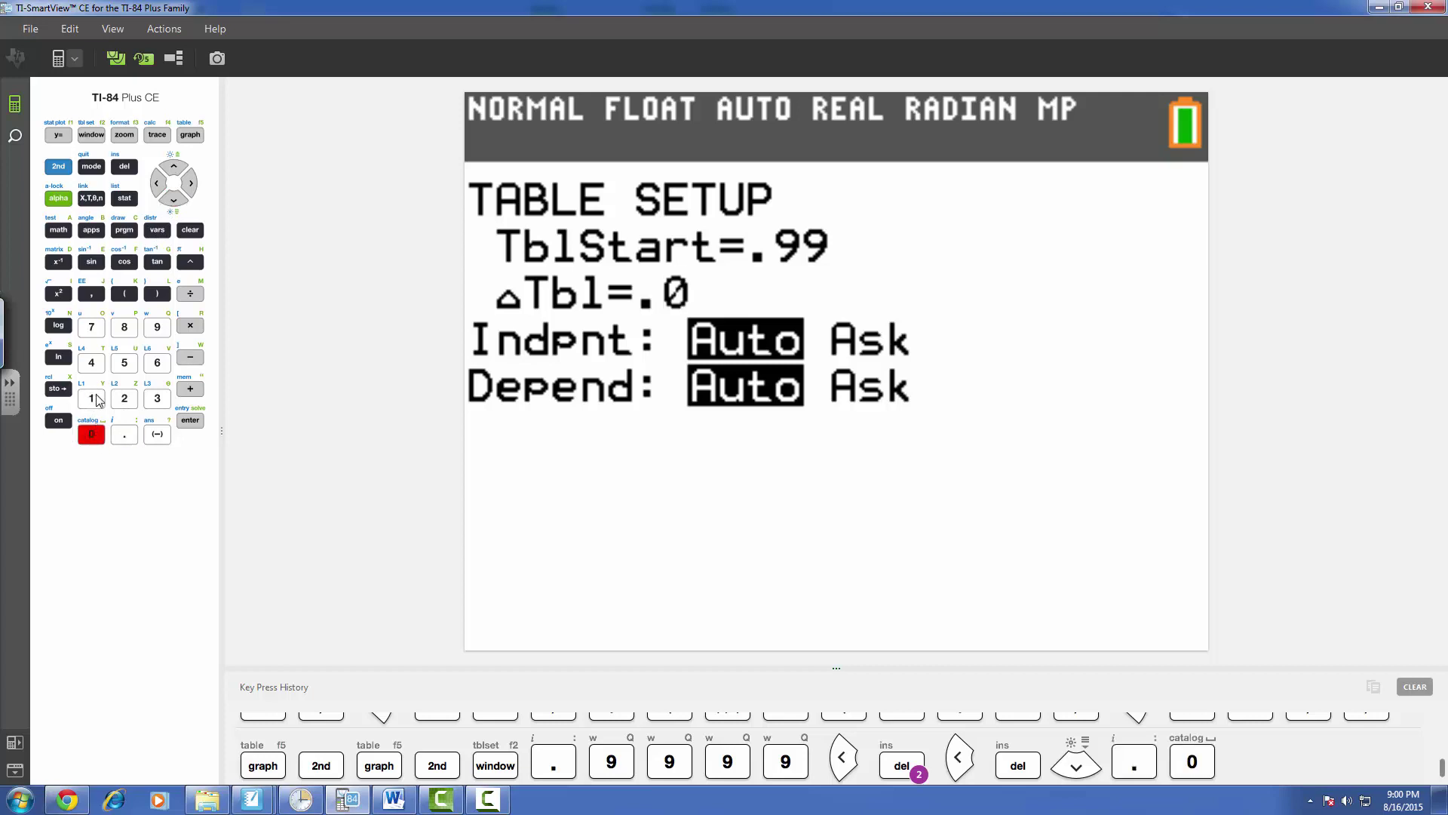
click(88, 396)
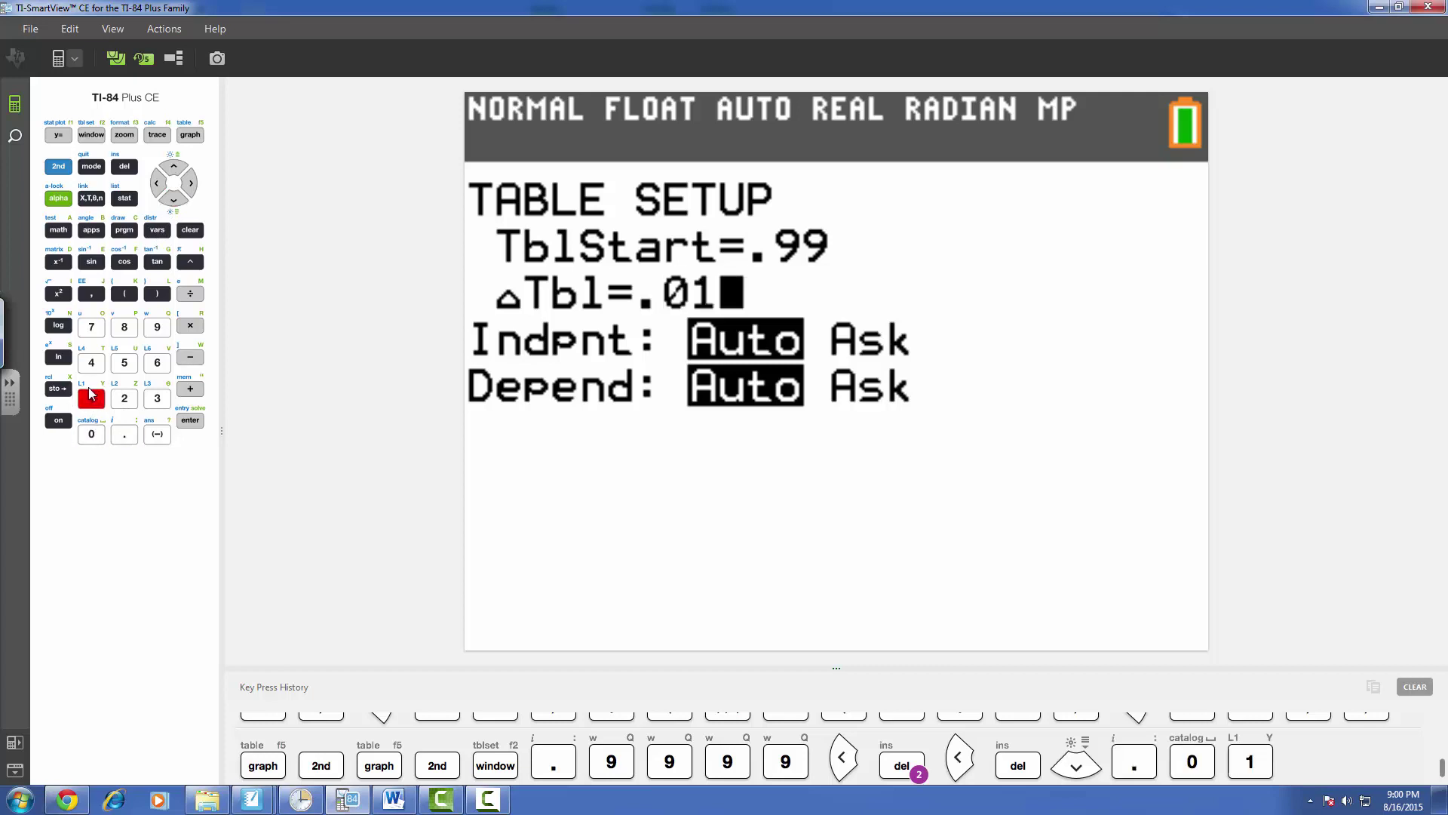
click(60, 167)
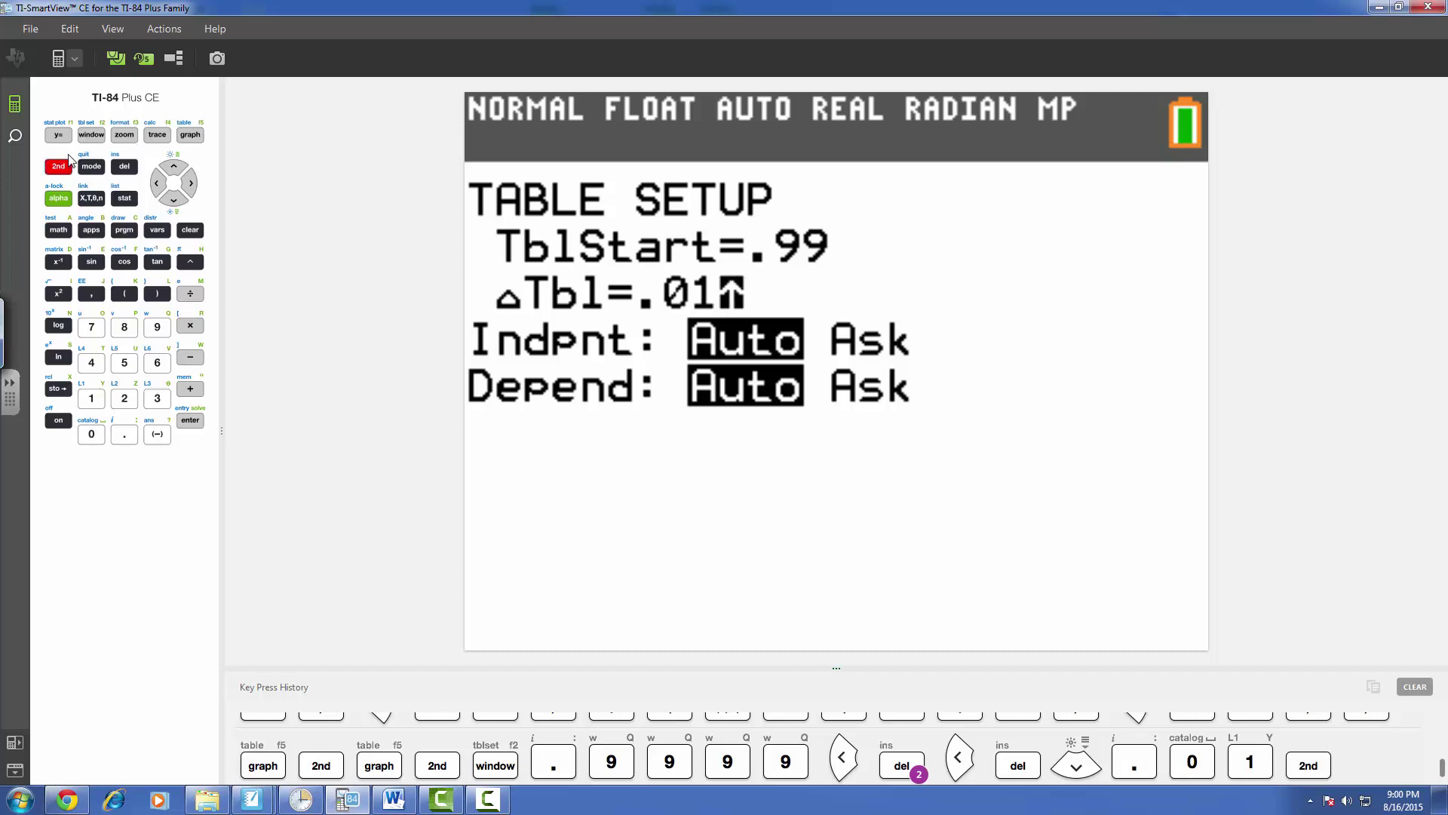
- Display Y1's table from x = .99, with values near .667 around x = 1
click(183, 143)
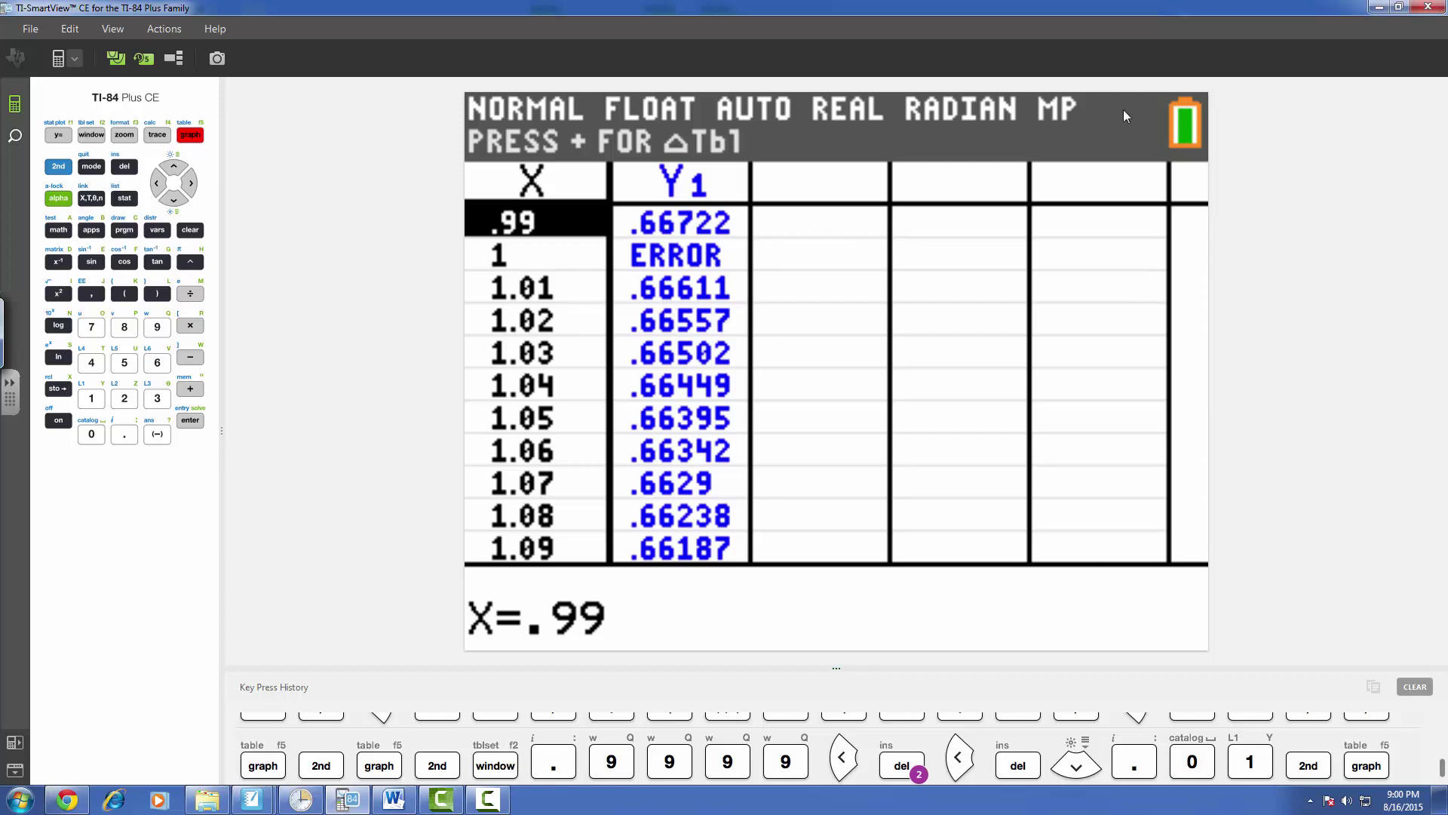
- Minimize TI-SmartView CE to return to the Notebook page
click(1376, 9)
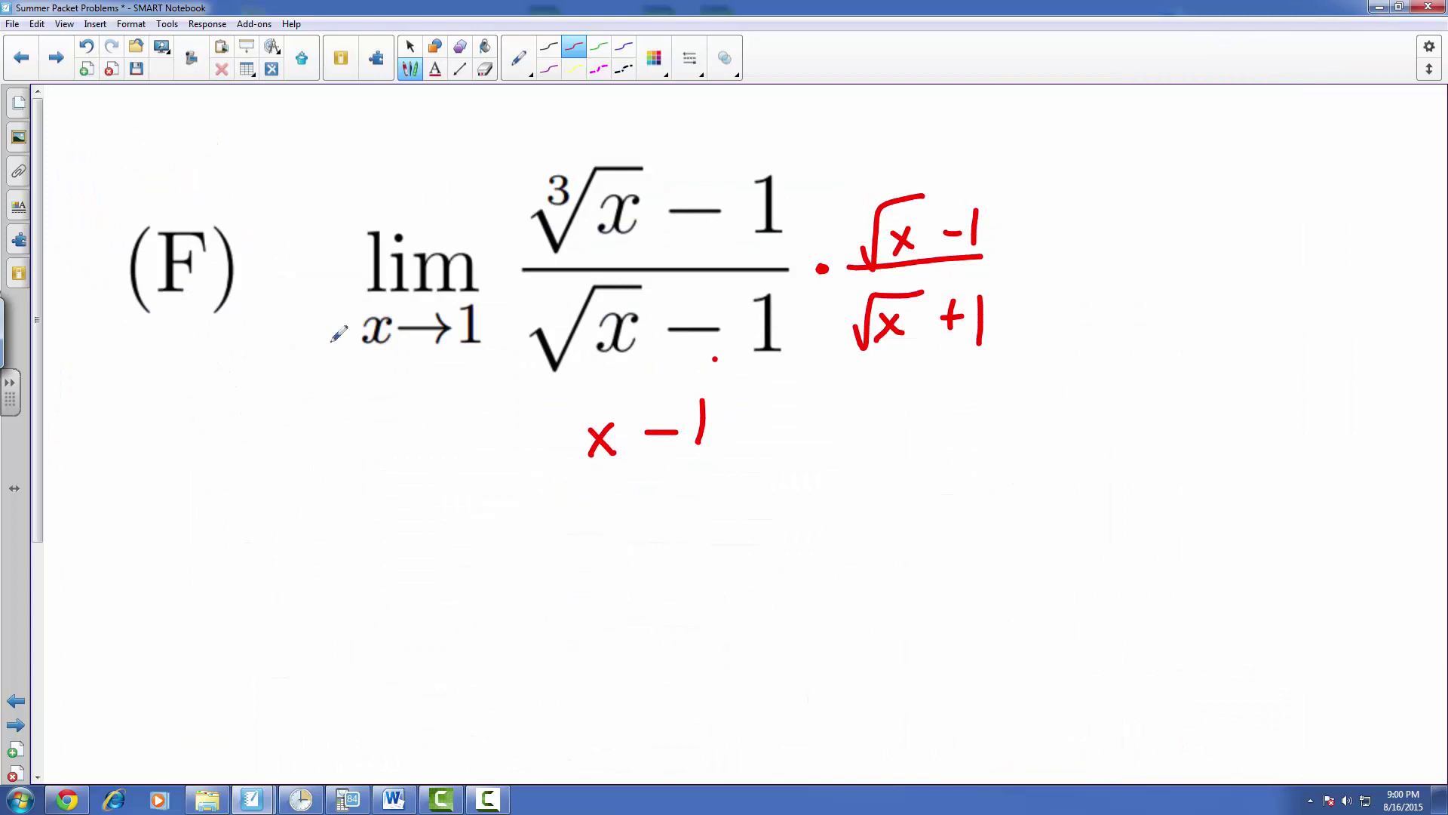
- Handwrite the estimate ≈ 2/3 in red ink beneath problem (F)
drag(377, 550, 399, 546)
mouse_move(375, 563)
mouse_down()
mouse_move(406, 540)
mouse_move(414, 556)
mouse_move(460, 554)
mouse_move(461, 582)
mouse_move(495, 565)
mouse_up()
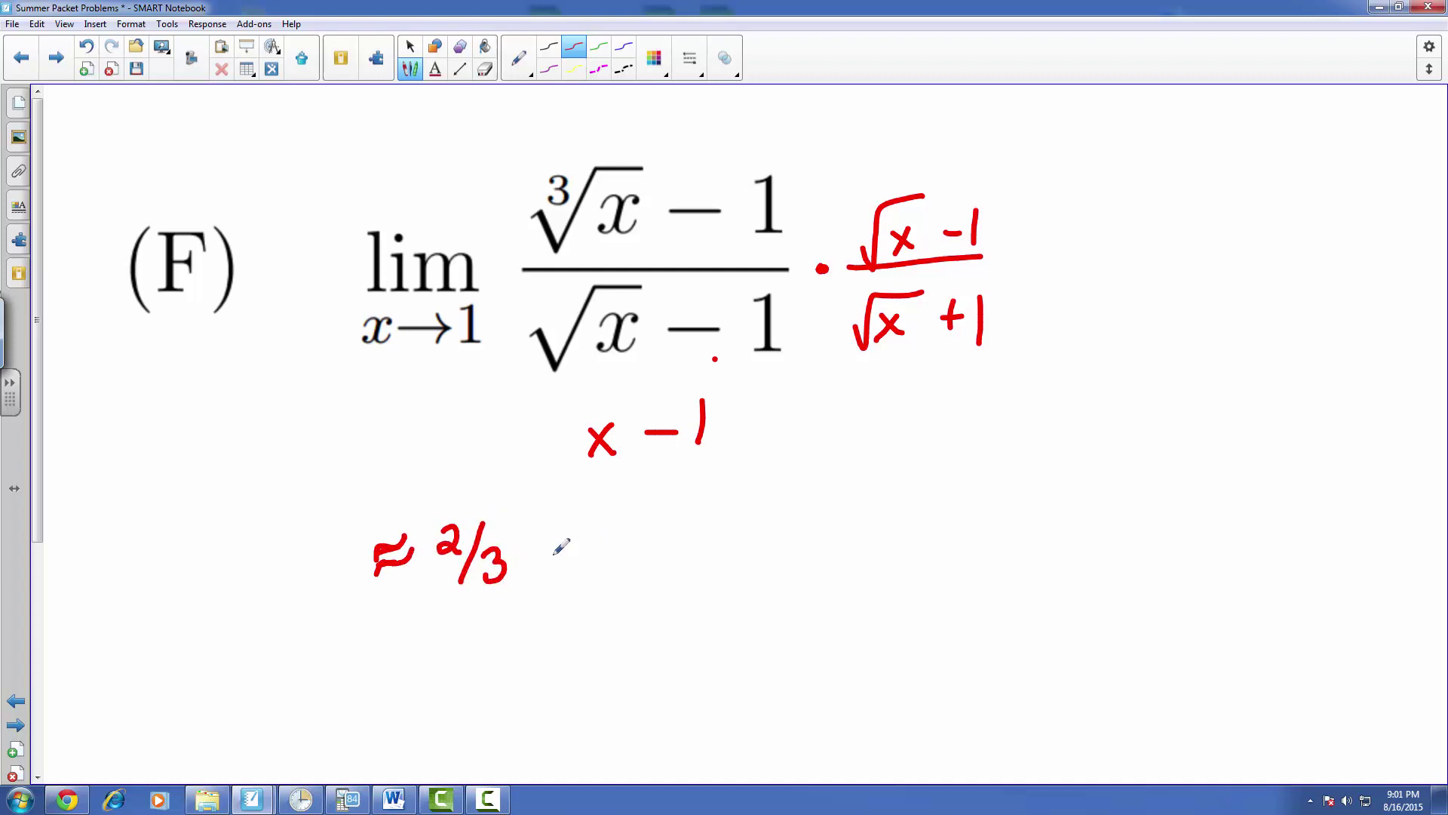